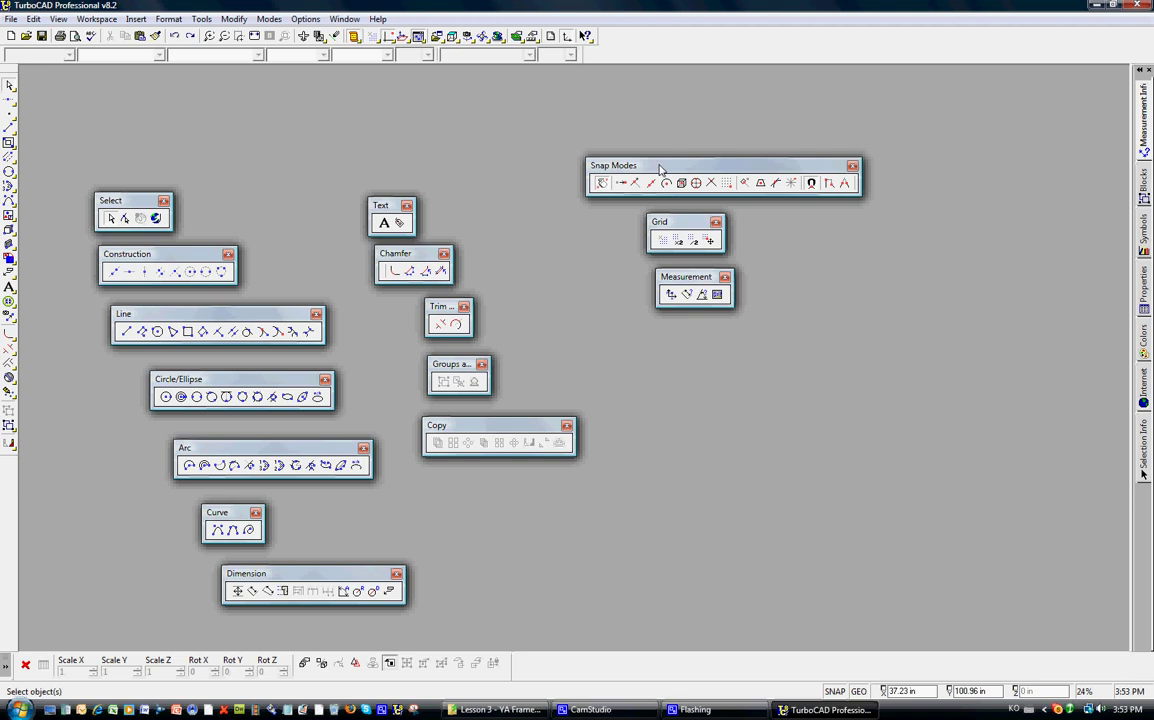
- Dock the floating Snap Modes, Grid and Measurement toolbars side by side in the row with the standard toolbar
left_click(660, 168)
left_click_drag(660, 168, 676, 35)
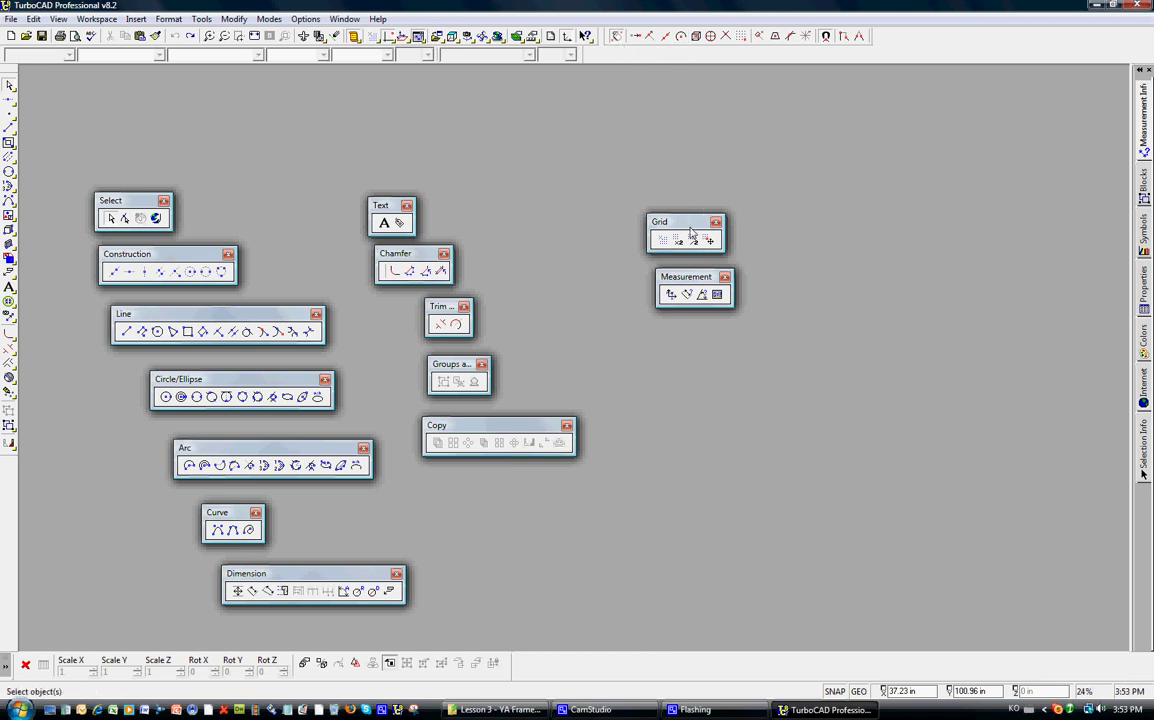
left_click_drag(687, 227, 913, 33)
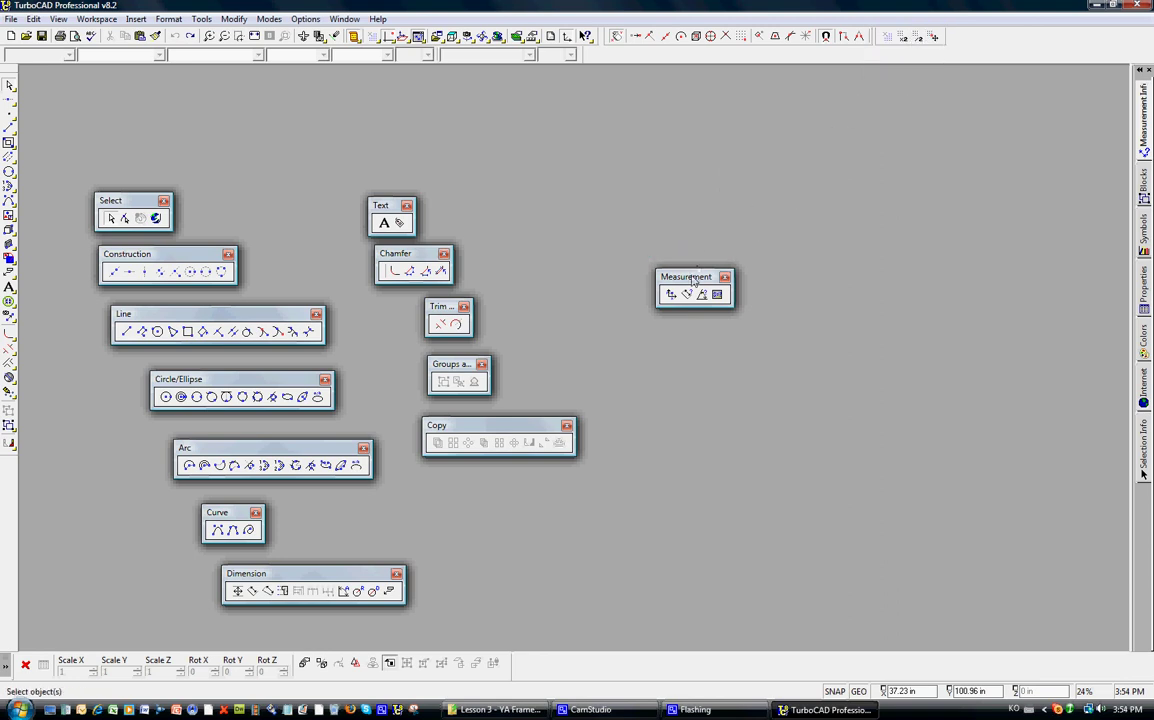
left_click_drag(692, 278, 985, 35)
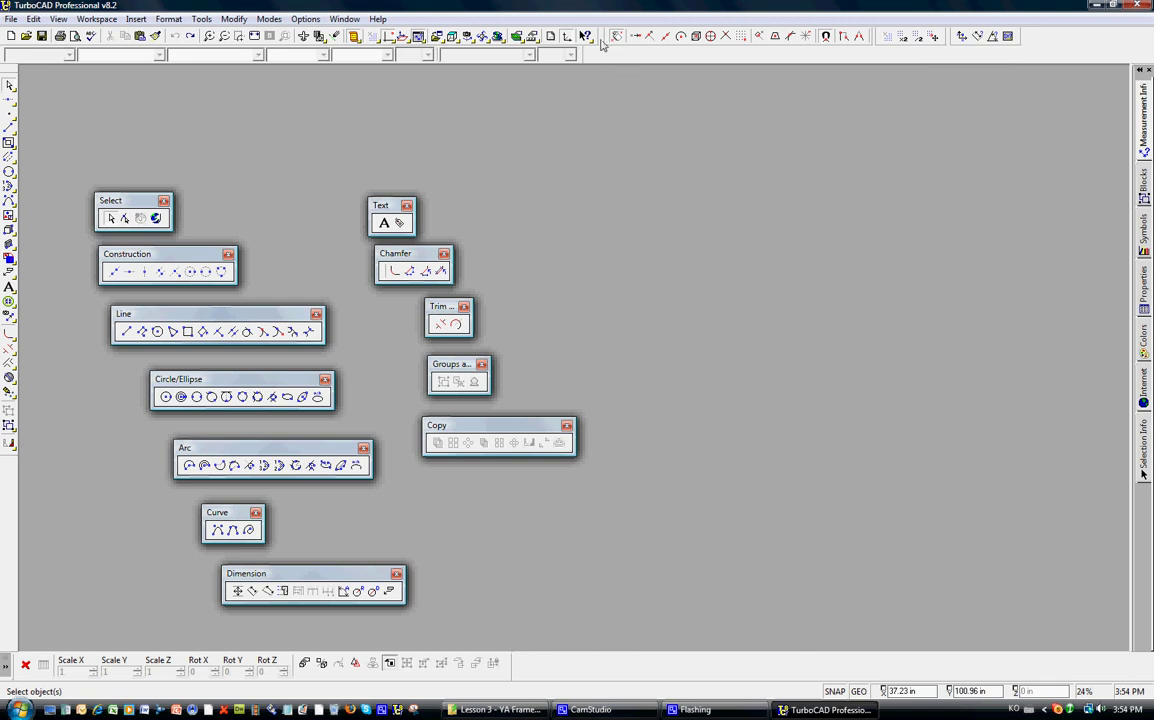
left_click_drag(607, 39, 666, 36)
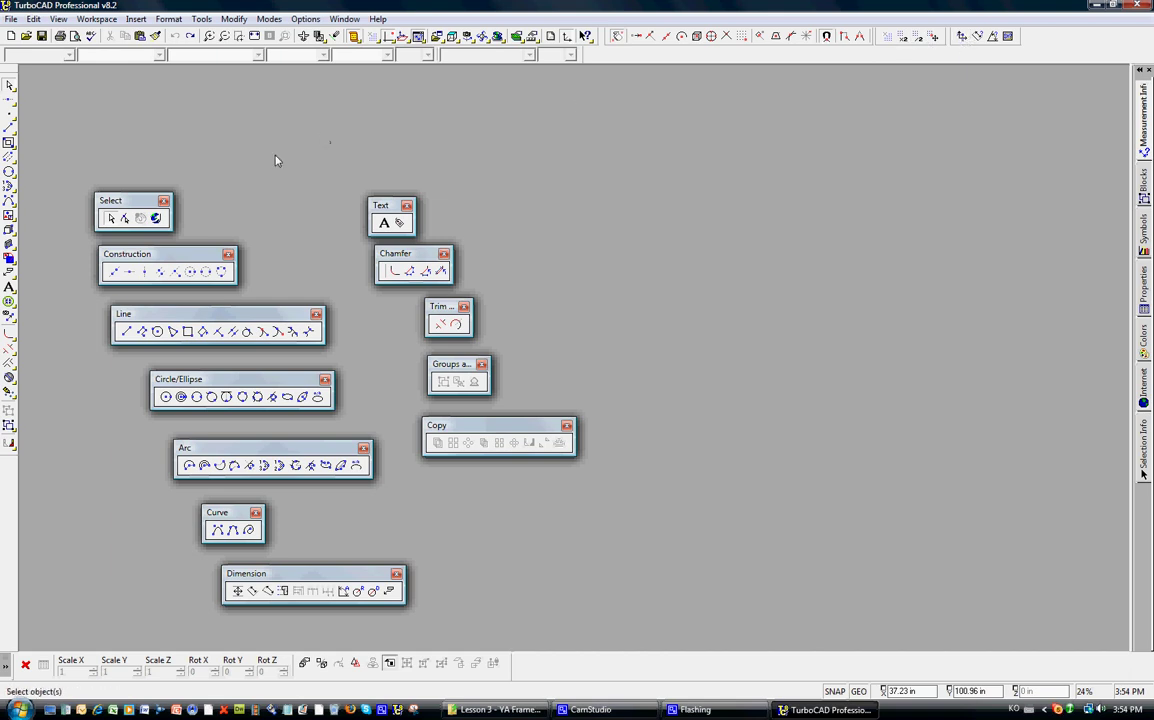
- Compare the floating Select toolbar with the docked Select tool's flyout, and close the floating toolbar
left_click_drag(141, 207, 126, 145)
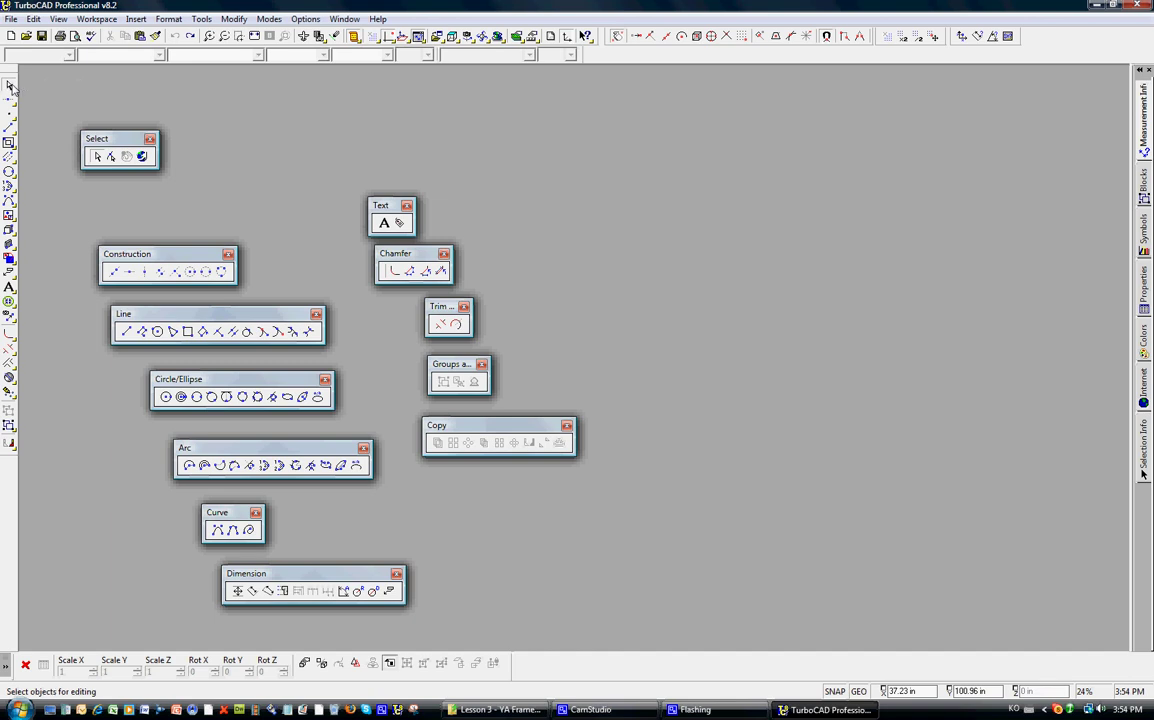
mouse_move(10, 86)
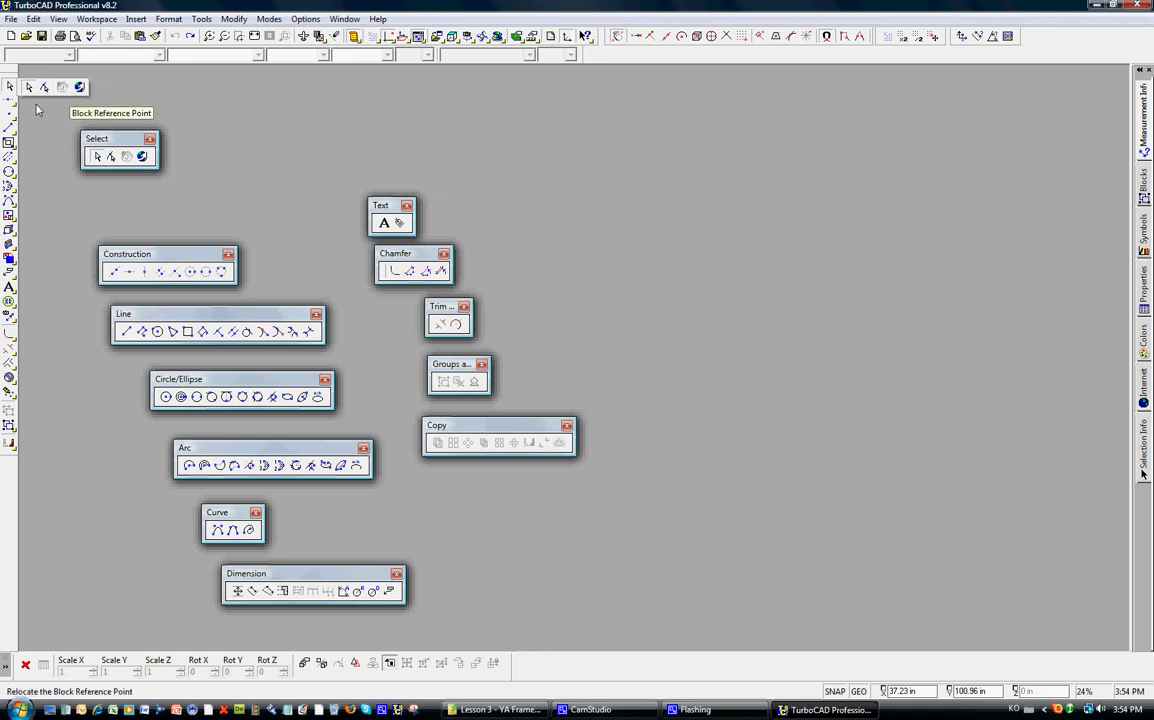
left_click(28, 88)
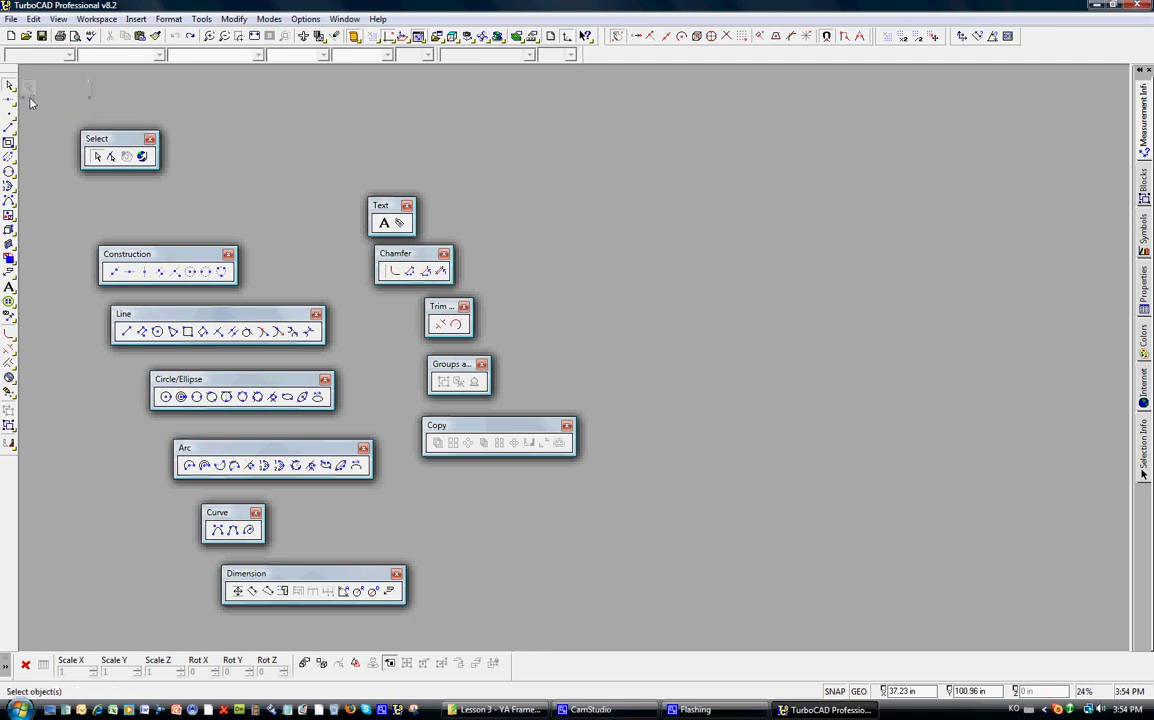
left_click_drag(115, 142, 113, 137)
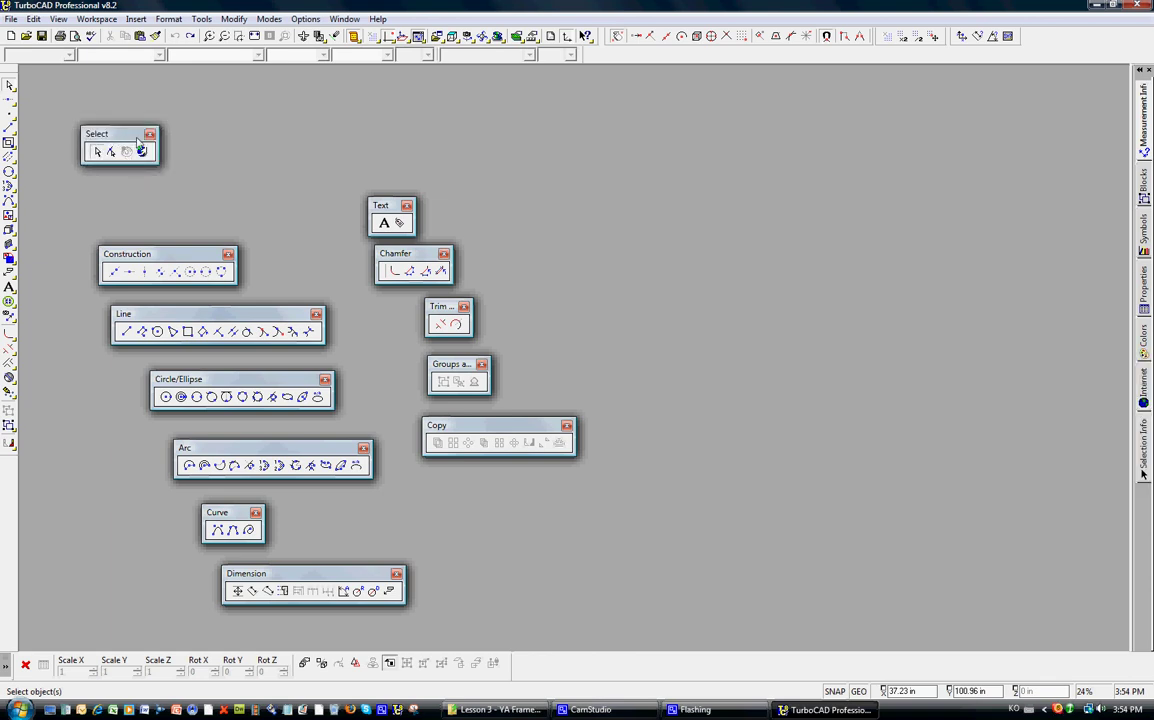
left_click(149, 135)
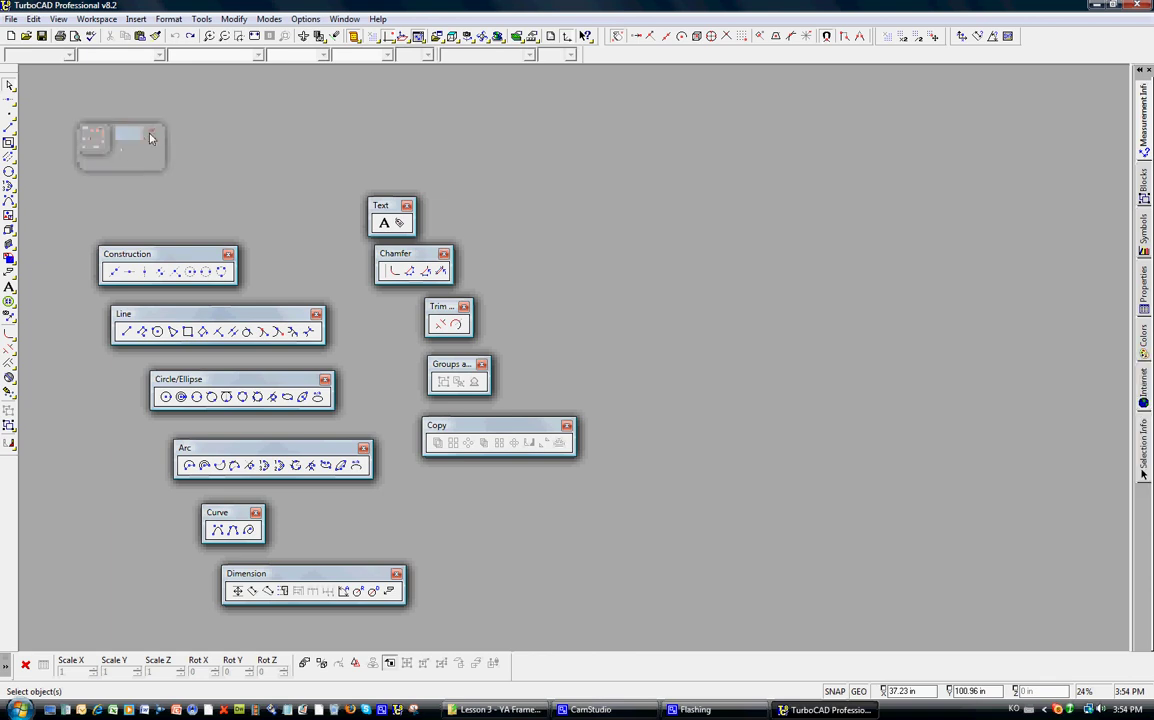
- Re-enable the Select toolbar in the Toolbars and Menu program setup, and close the restored floating toolbar
left_click(304, 19)
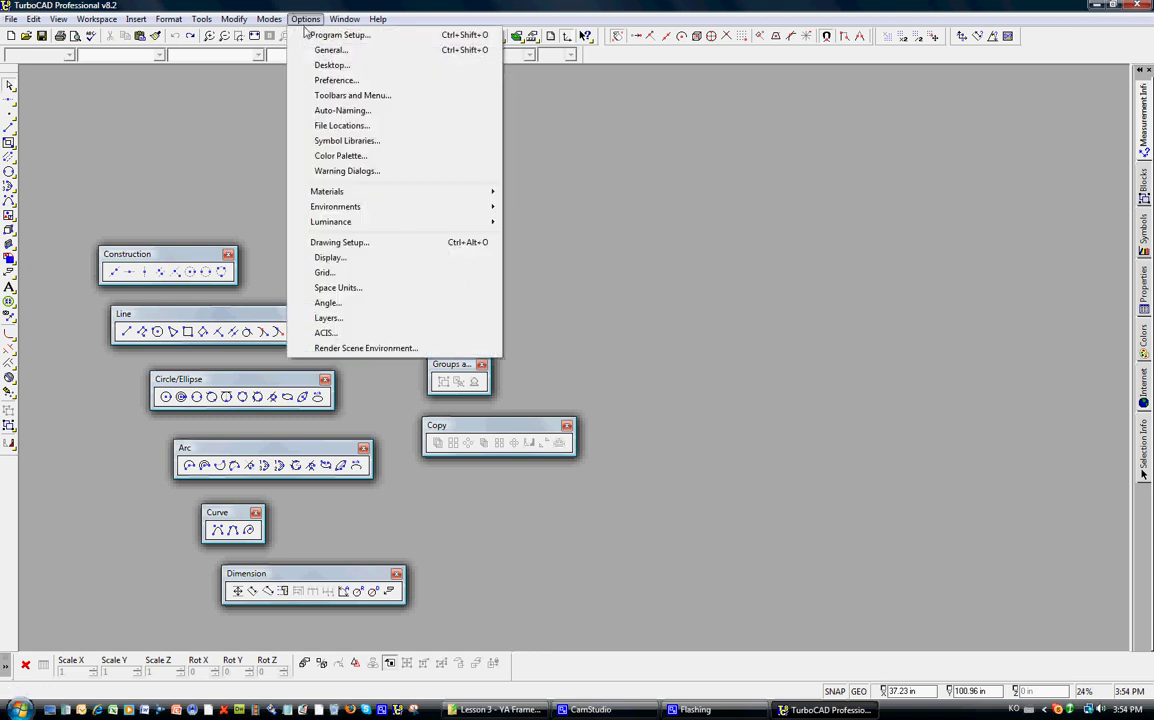
left_click(345, 95)
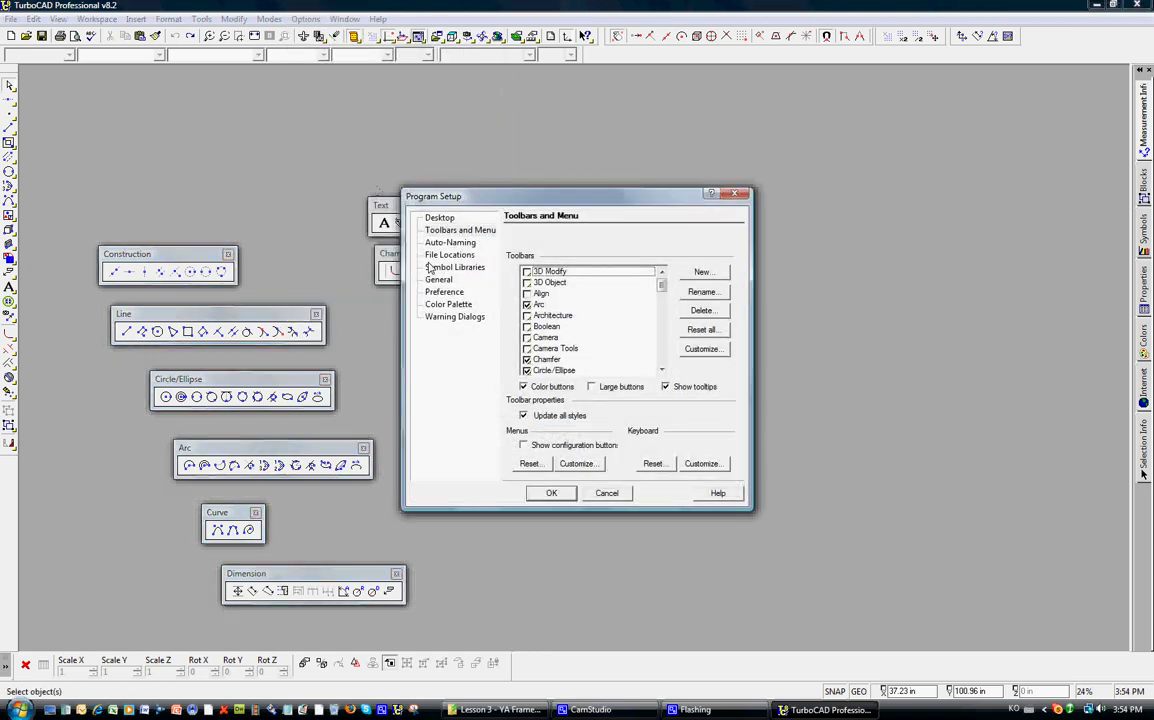
left_click(455, 230)
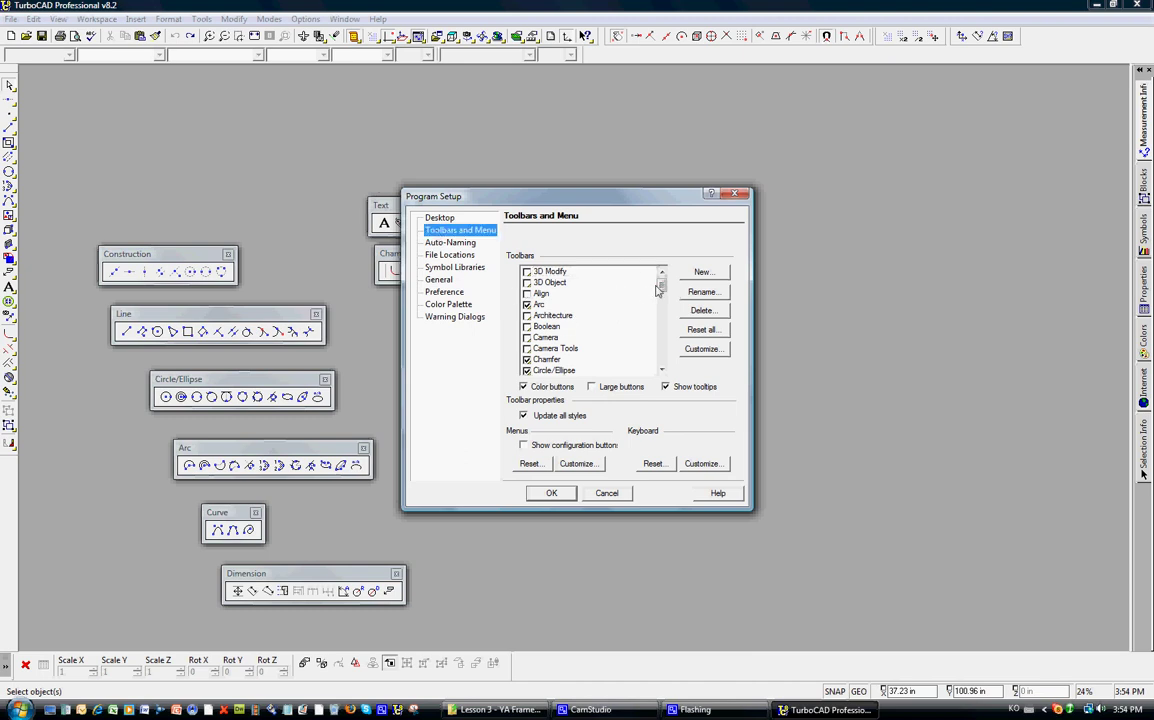
left_click_drag(659, 289, 662, 342)
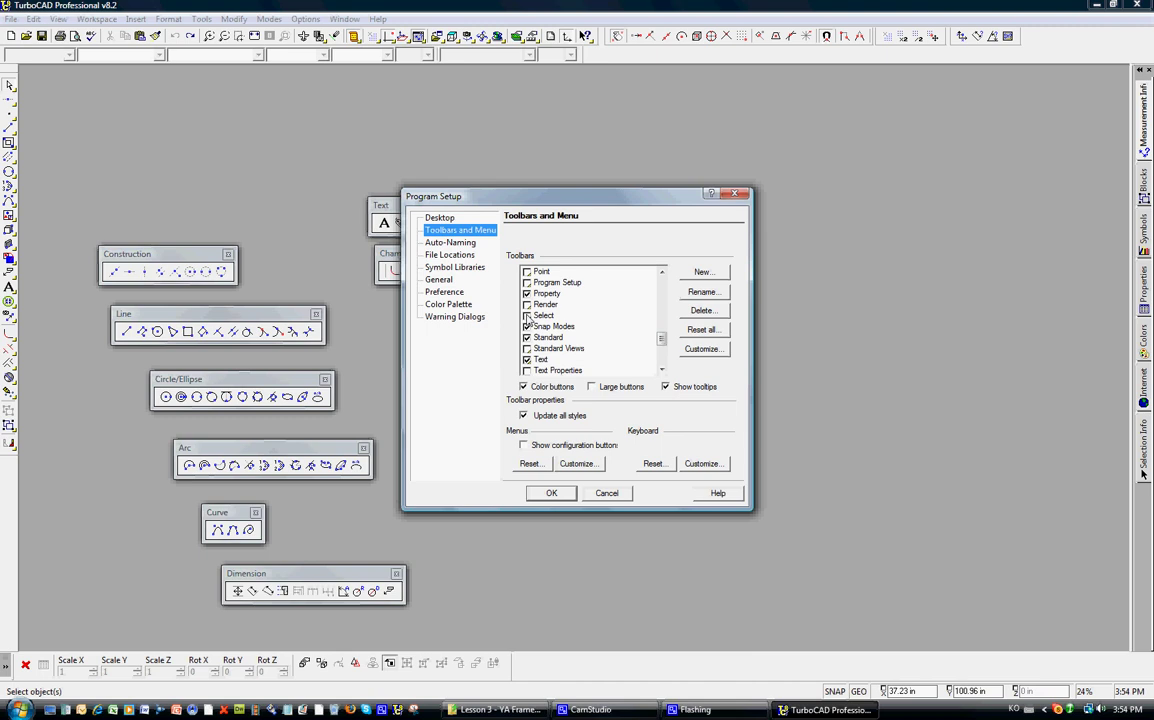
left_click(527, 315)
left_click(550, 493)
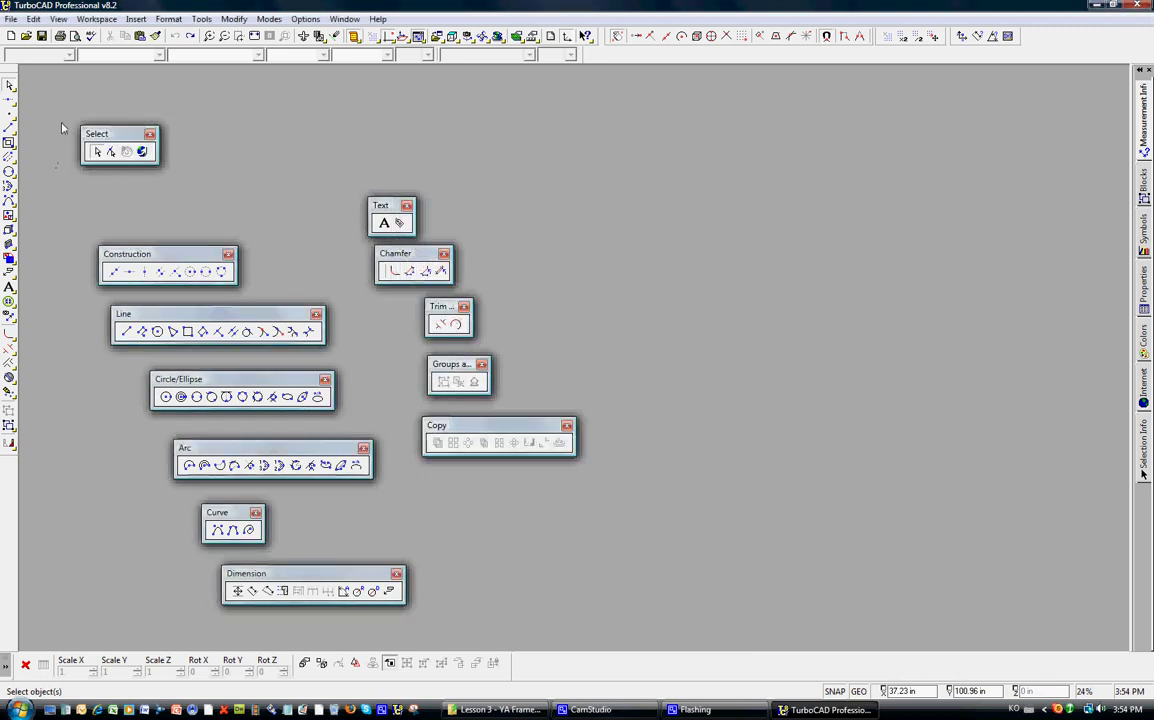
left_click(150, 135)
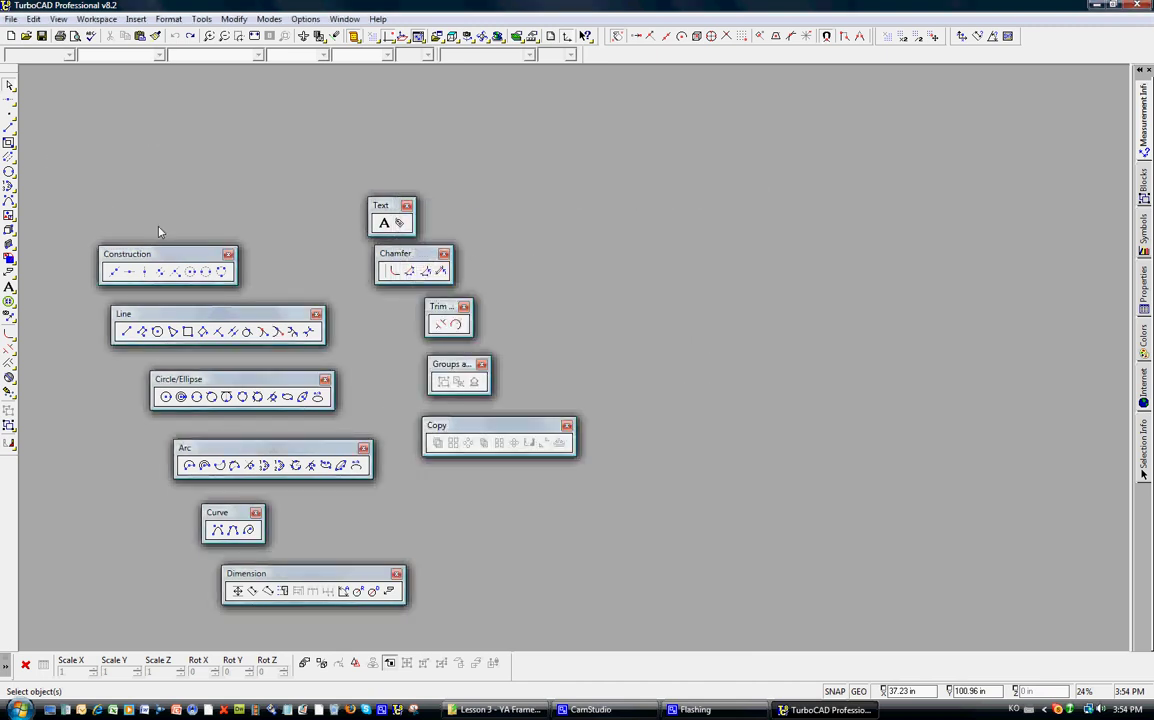
- Dock the floating Construction and Line toolbars among the toolbars above the drawing area
left_click_drag(150, 254, 157, 199)
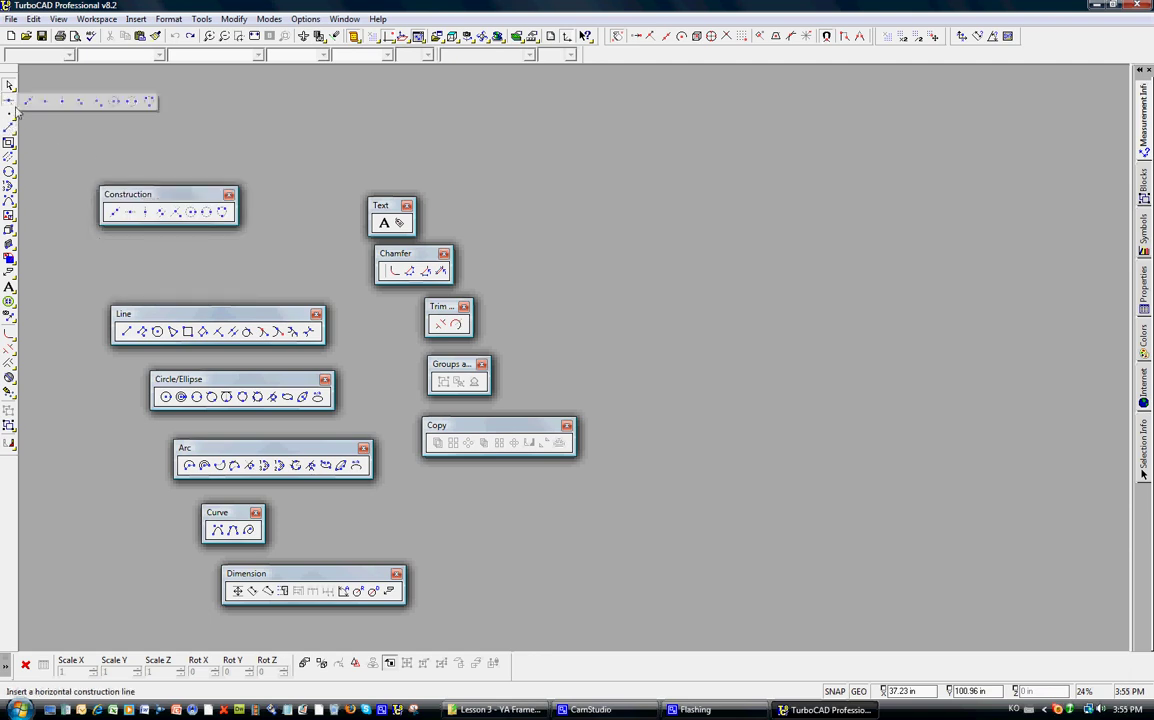
left_click_drag(160, 198, 615, 91)
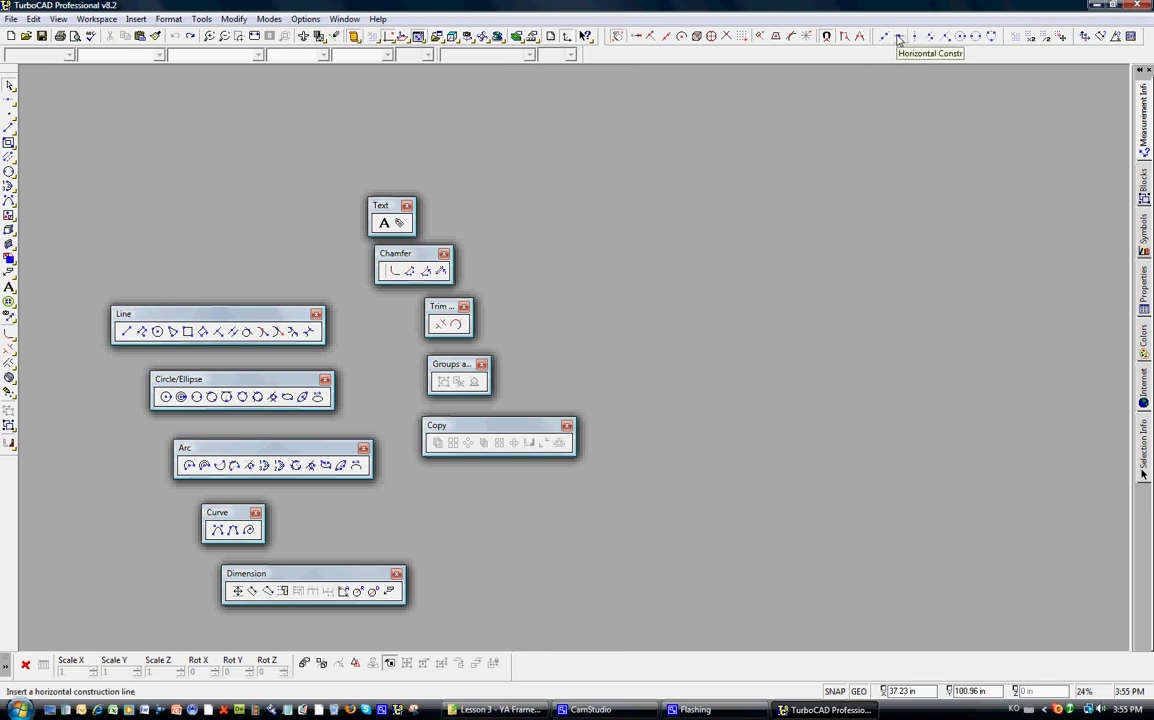
left_click_drag(231, 313, 213, 210)
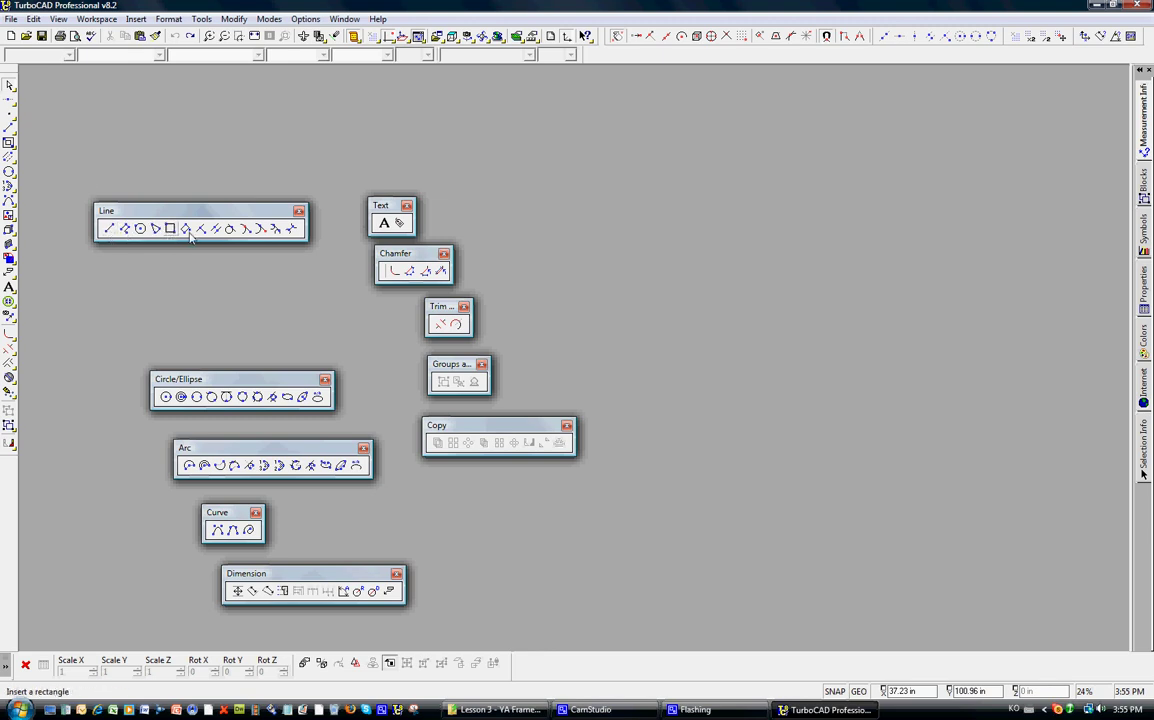
left_click_drag(218, 220, 700, 62)
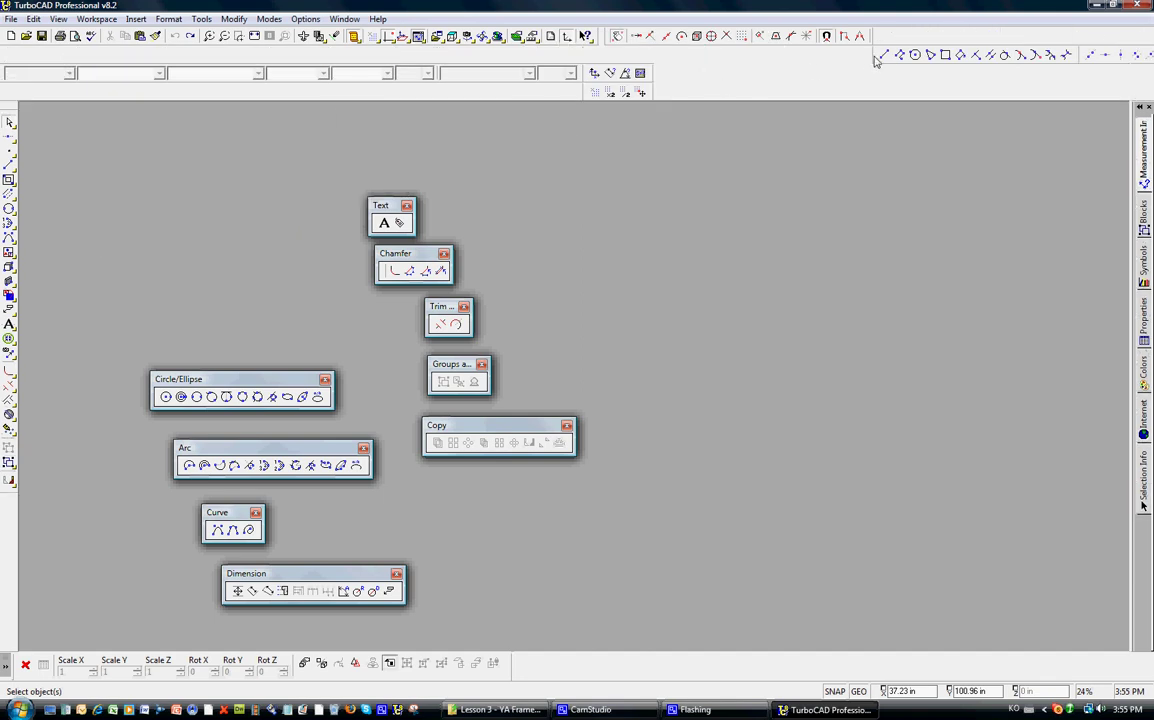
- Rearrange the docked toolbars with Line below Snap Modes, Construction beside Snap Modes, and Grid beside Measurement
left_click_drag(873, 60, 663, 57)
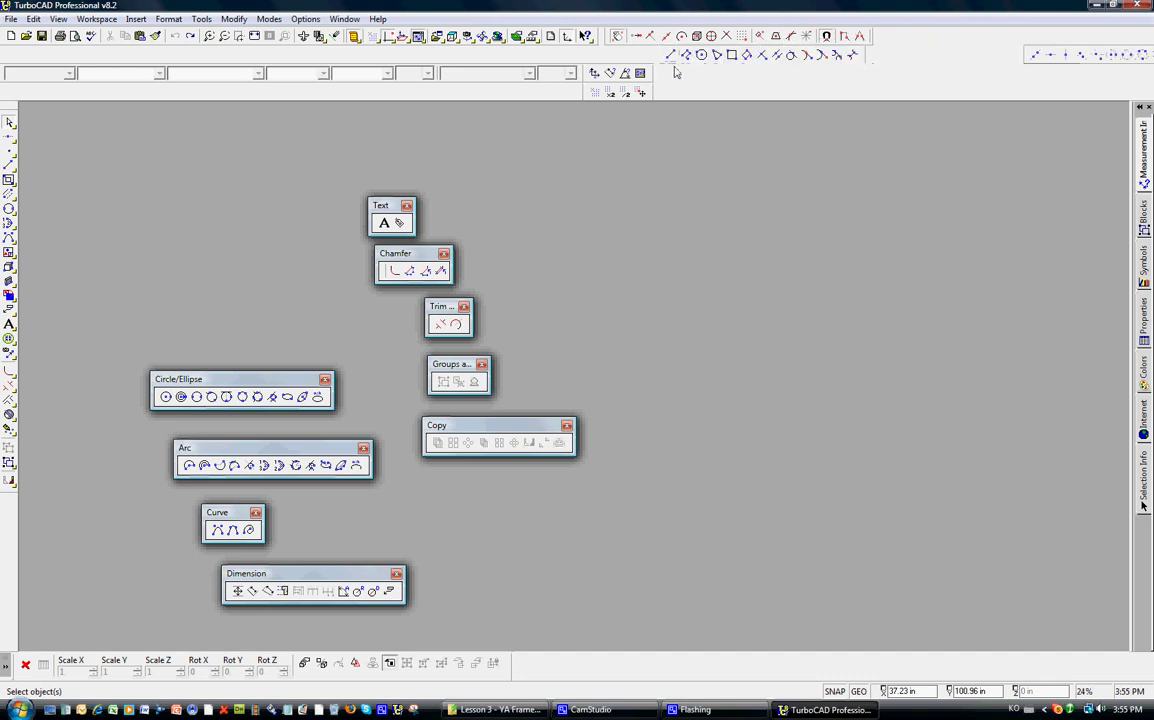
left_click_drag(1078, 54, 795, 36)
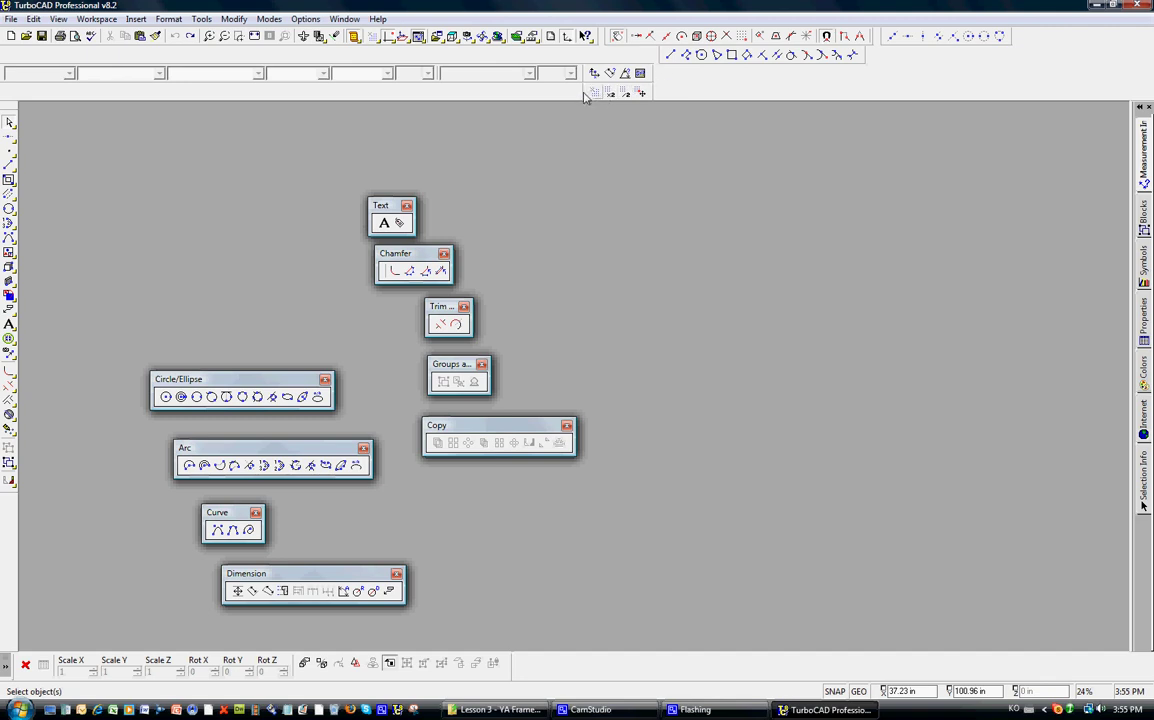
mouse_move(593, 92)
left_mouse_down()
mouse_move(671, 96)
mouse_move(683, 80)
left_mouse_up()
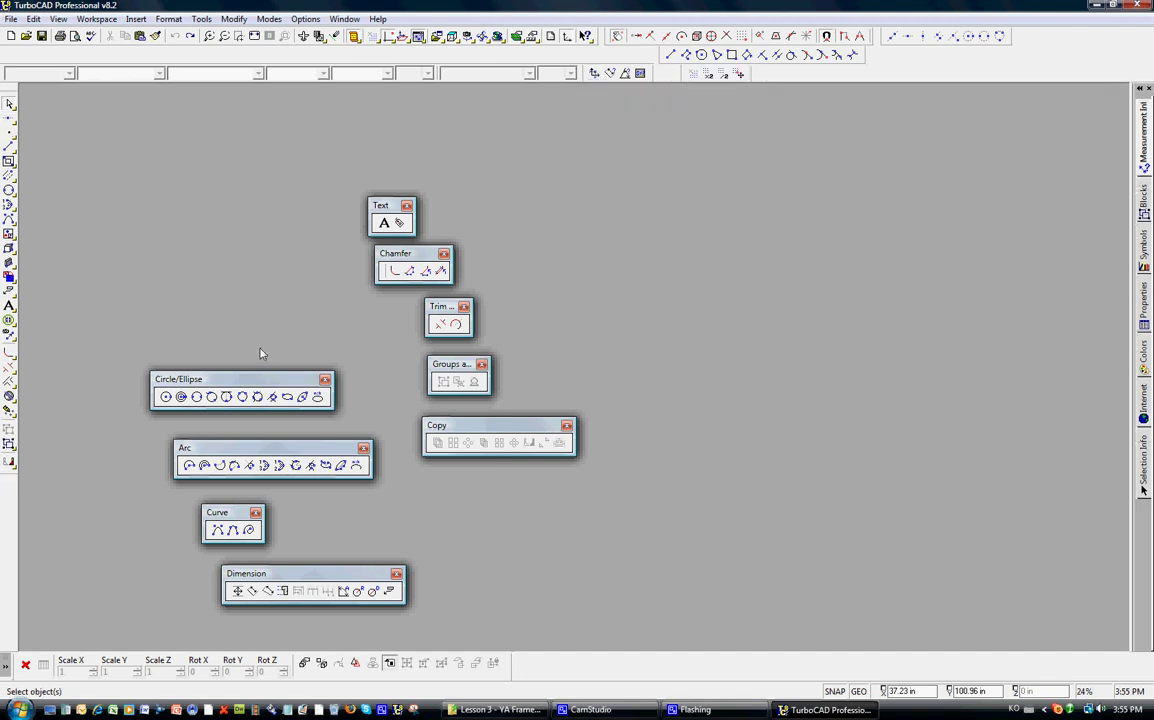
- Close the floating Circle/Ellipse and Arc toolbars, checking the Arc tools against the docked Arc flyout
left_click_drag(235, 379, 216, 317)
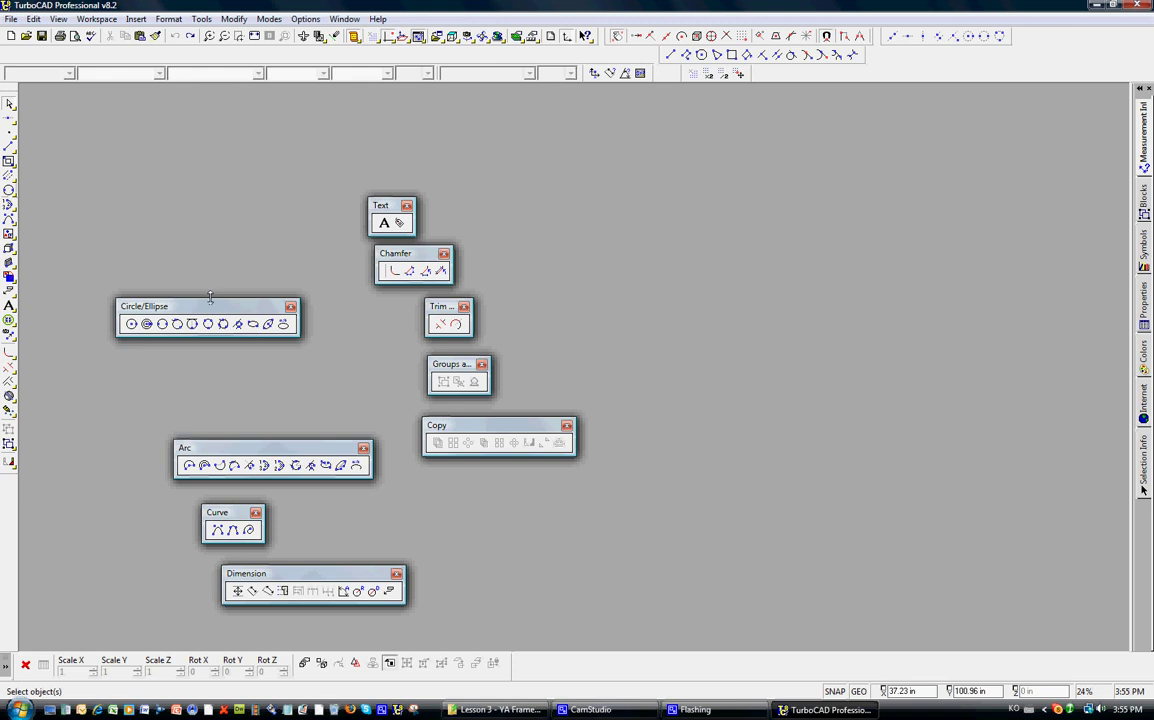
left_click(290, 308)
left_click_drag(250, 448, 190, 304)
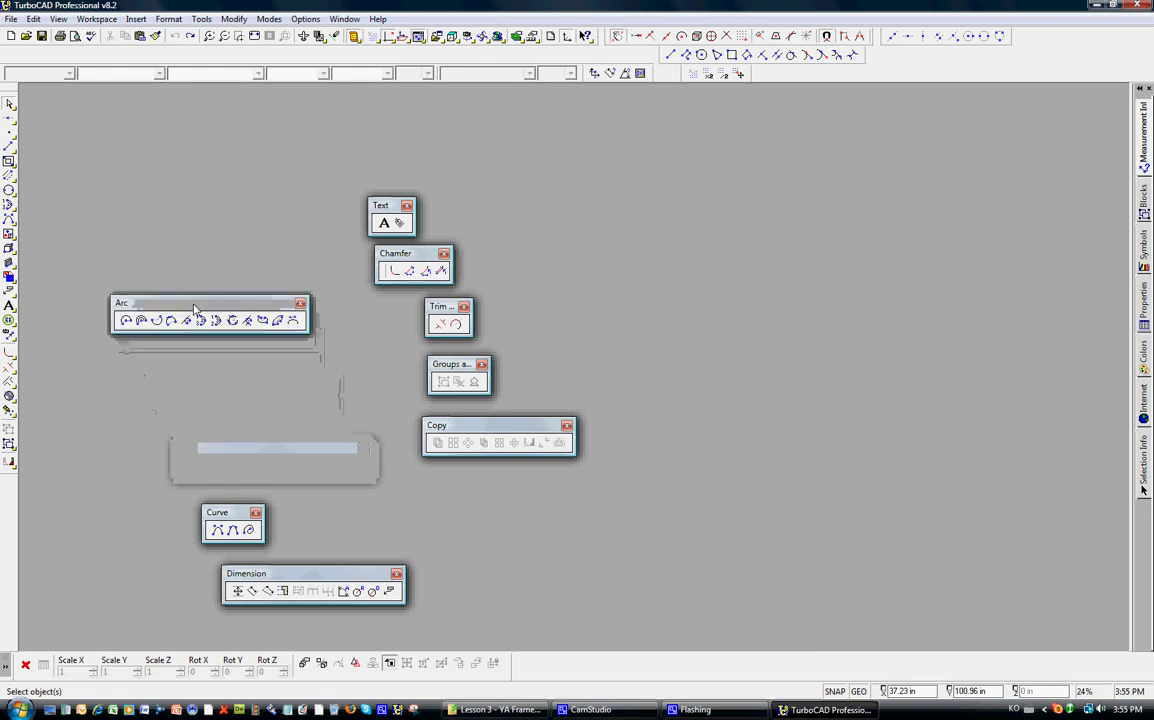
left_click(9, 204)
left_click(55, 230)
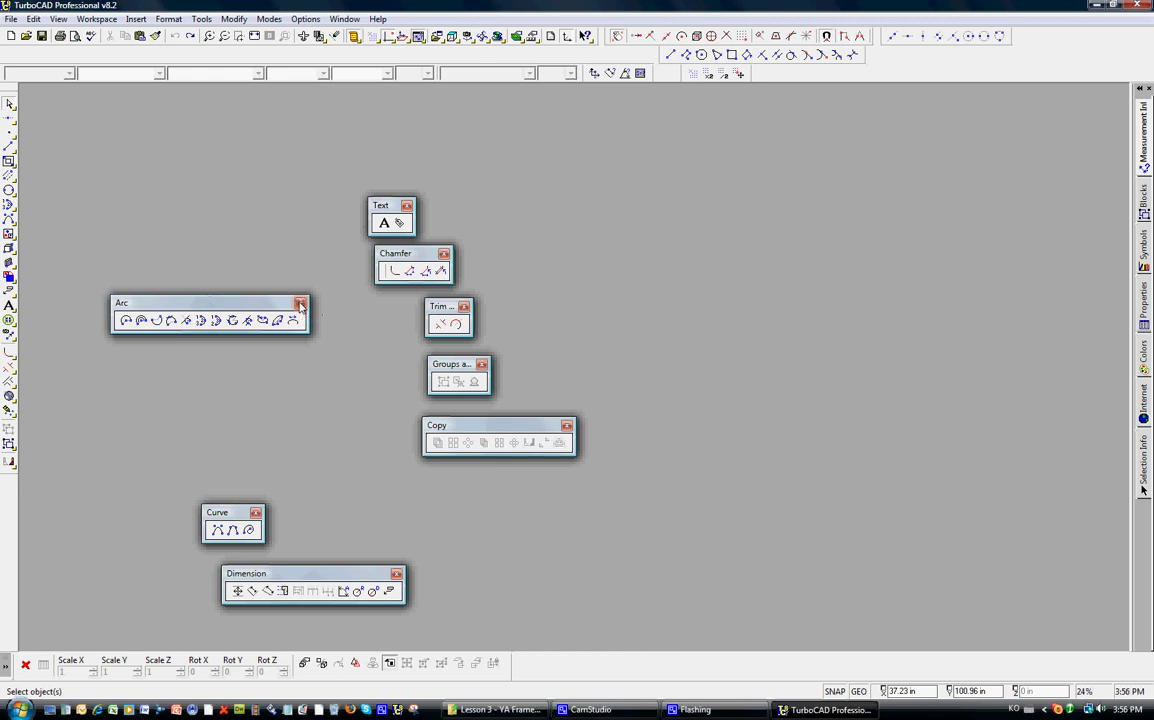
left_click(300, 305)
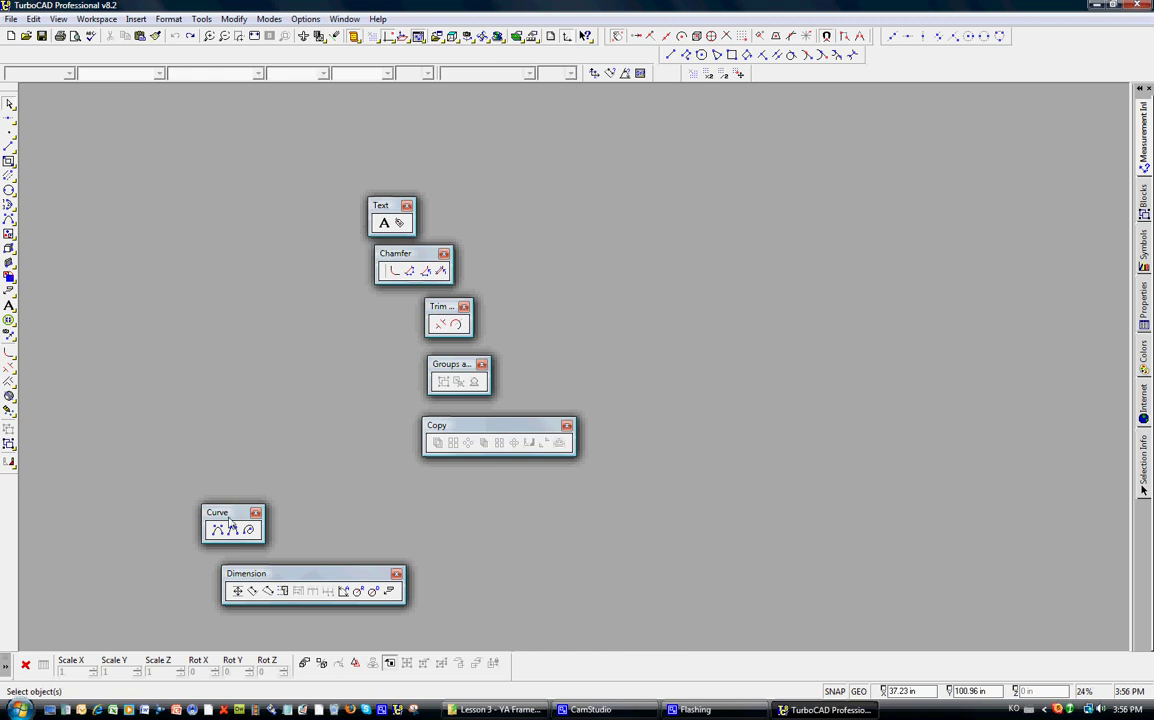
- Move the floating Curve and Dimension toolbars near their docked equivalents for comparison, and close both
left_click_drag(229, 519, 161, 305)
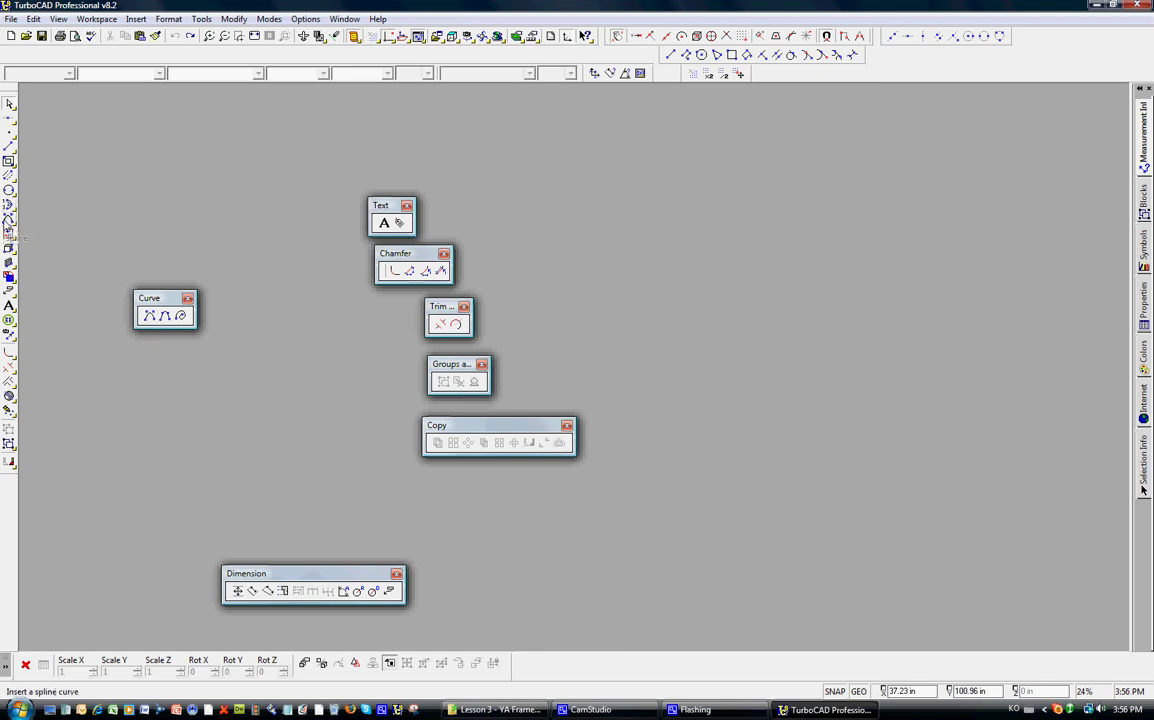
left_click(187, 300)
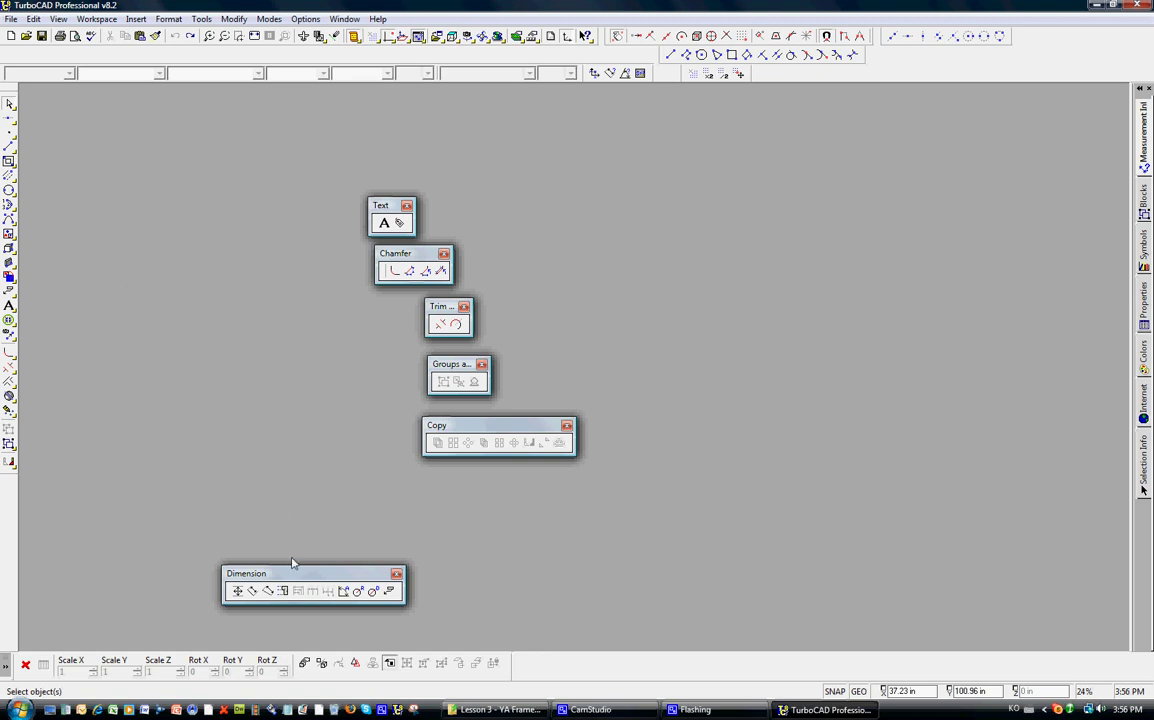
left_click_drag(293, 575, 145, 372)
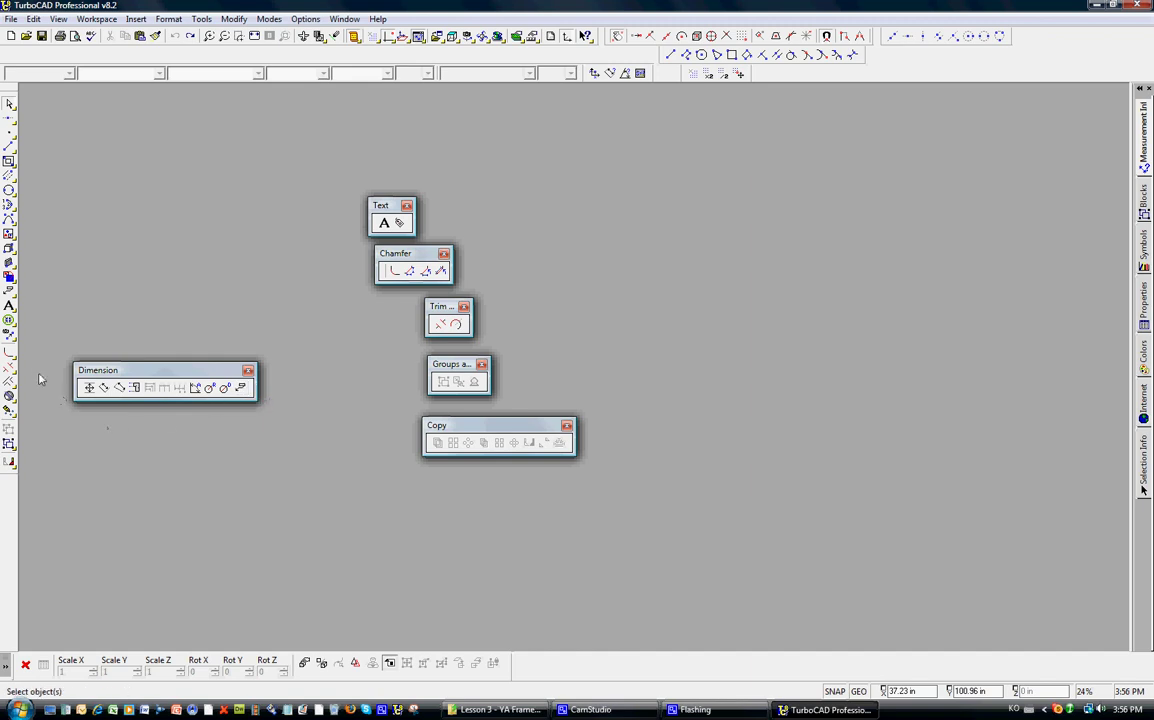
left_click(248, 372)
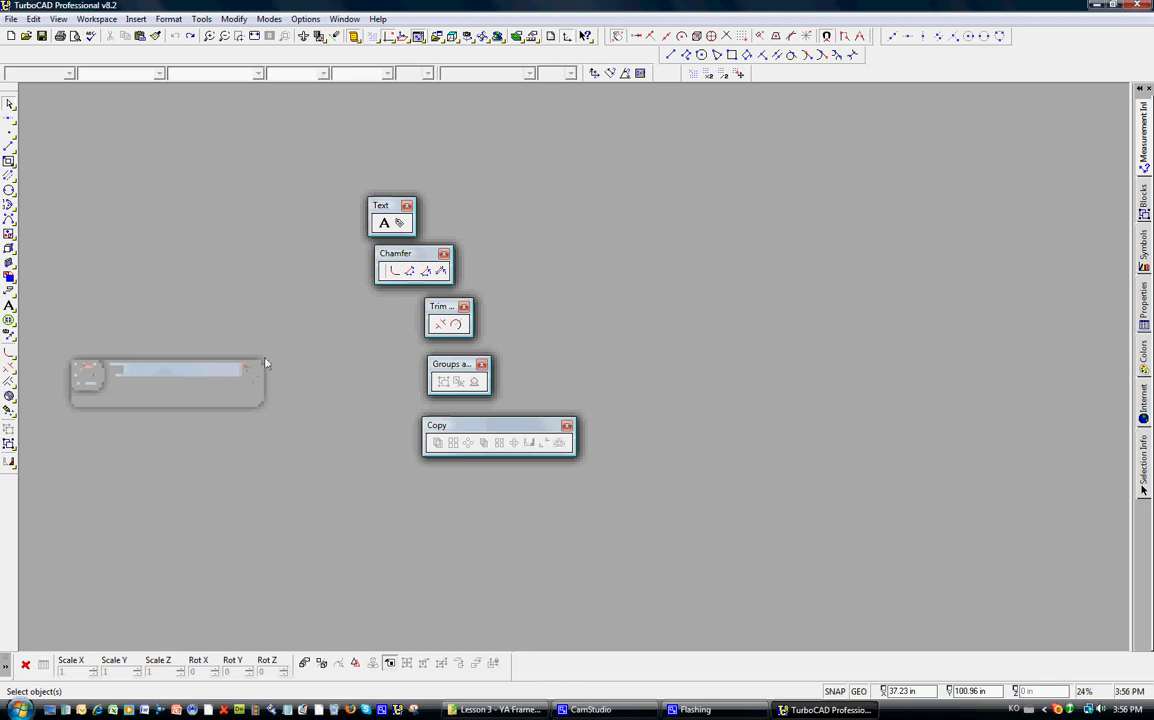
- Move the floating Text and Chamfer toolbars aside, compare them with their docked tools, and close both
left_click_drag(385, 206, 226, 280)
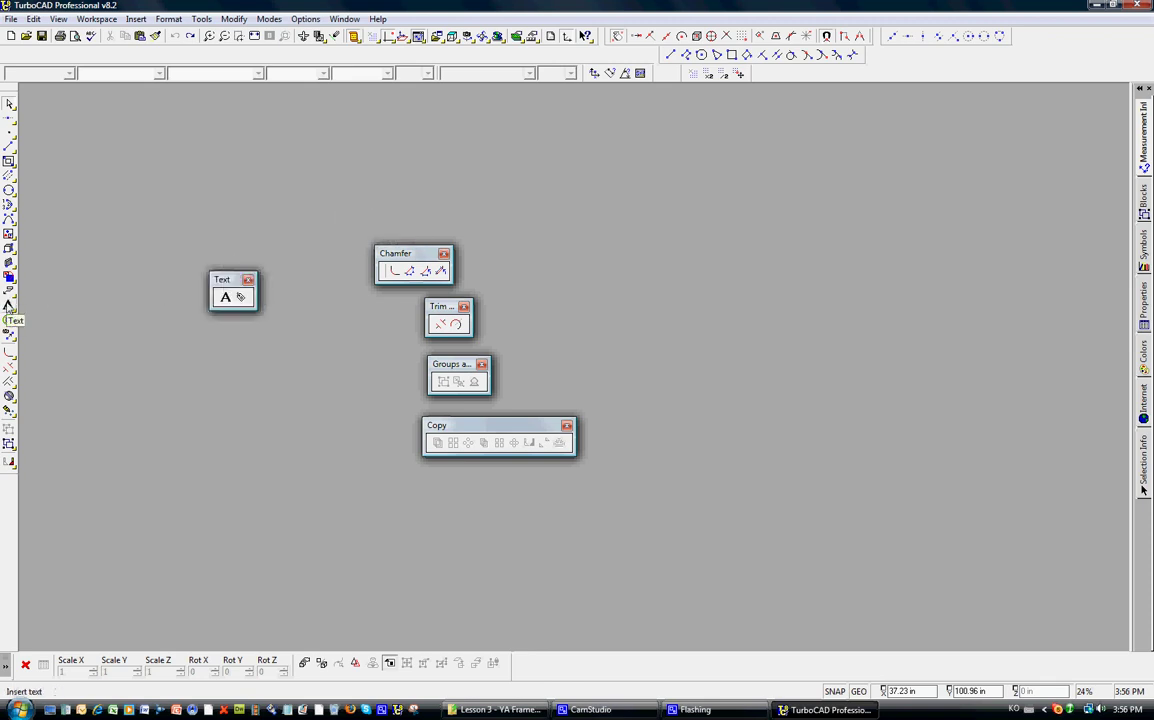
left_click(248, 283)
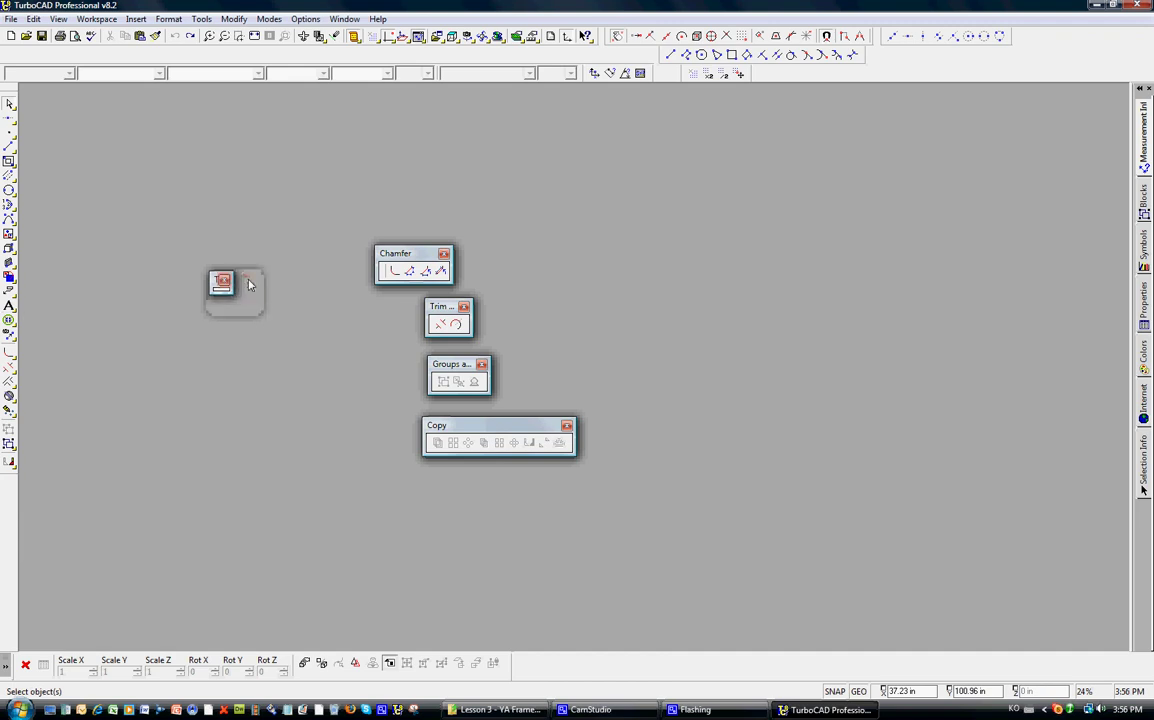
left_click_drag(393, 256, 308, 271)
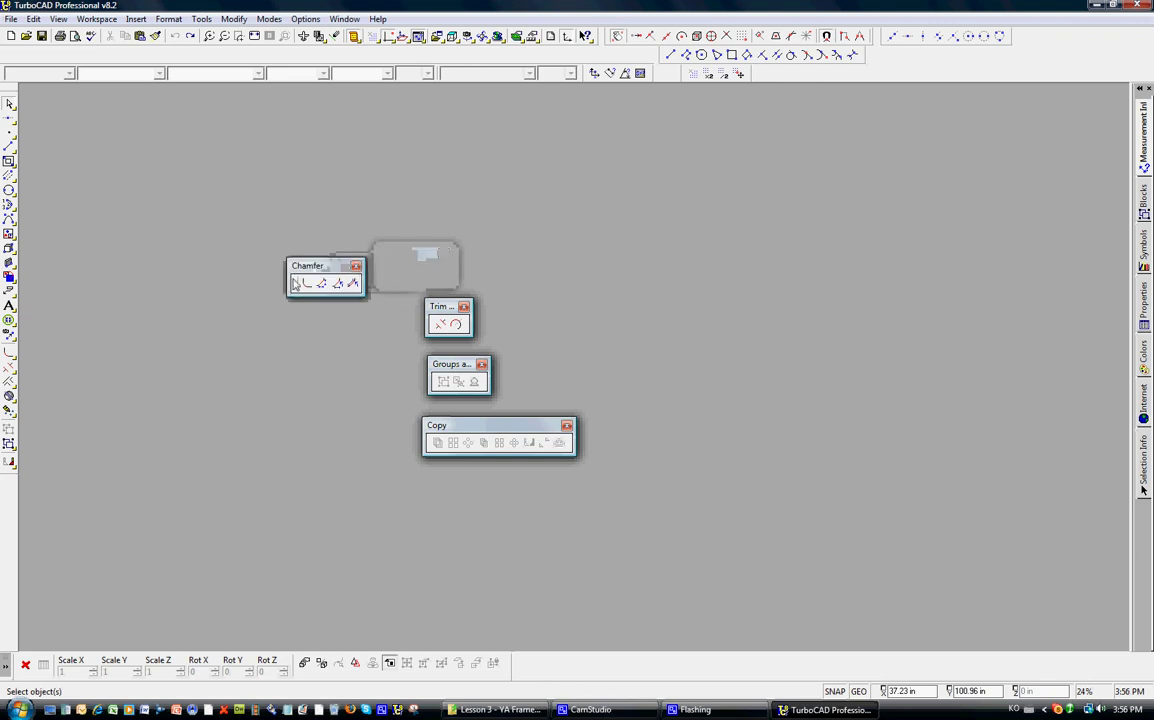
left_click(9, 354)
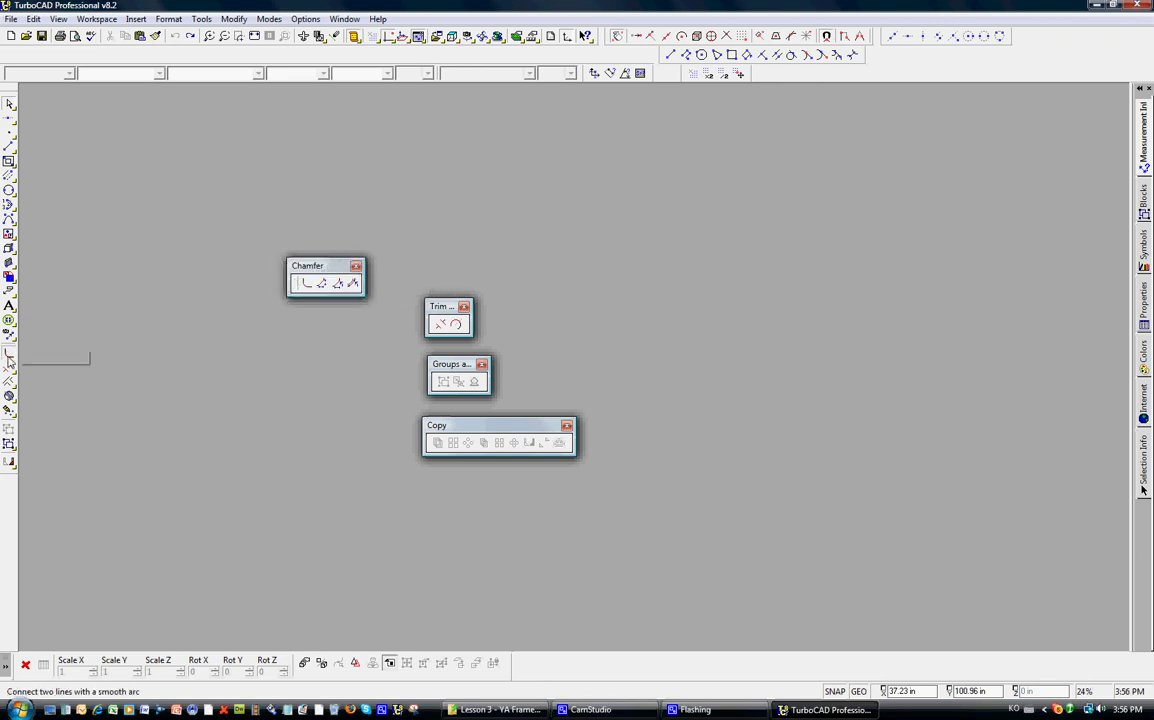
left_click(356, 266)
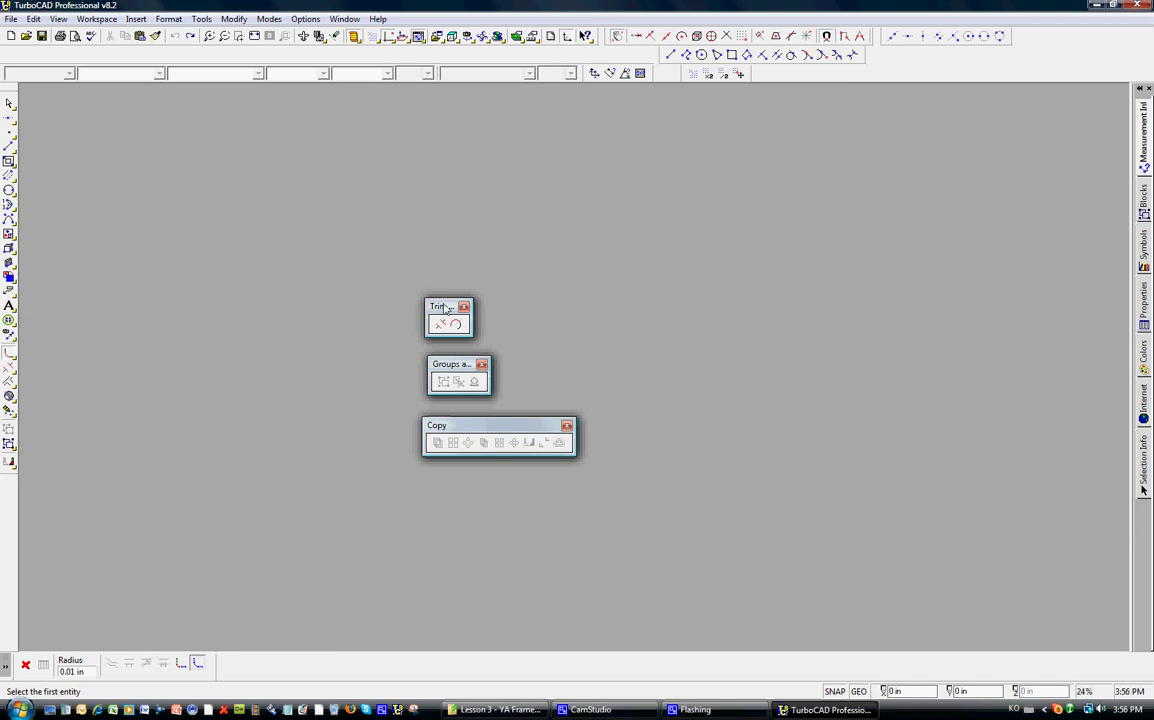
- Dock the Trim toolbar beside the Line toolbar, and close the floating Groups and Copy toolbars after comparing them with their docked tools
left_click_drag(444, 310, 885, 55)
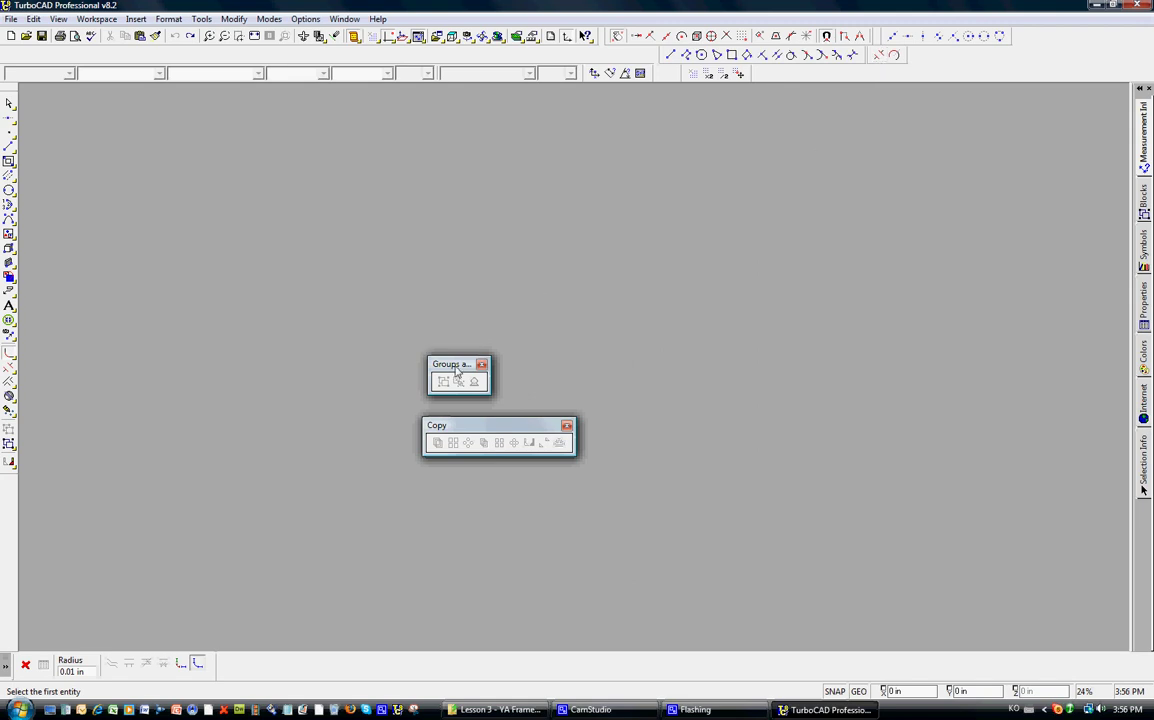
left_click_drag(455, 368, 237, 407)
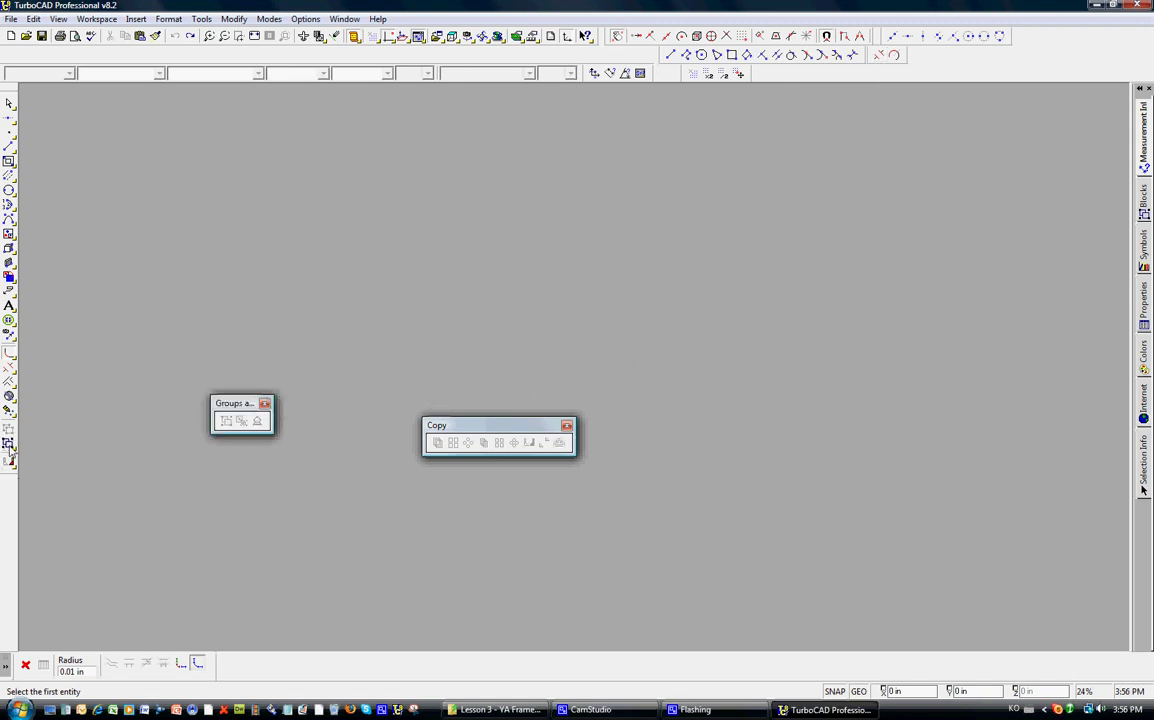
left_click(8, 441)
left_click(265, 404)
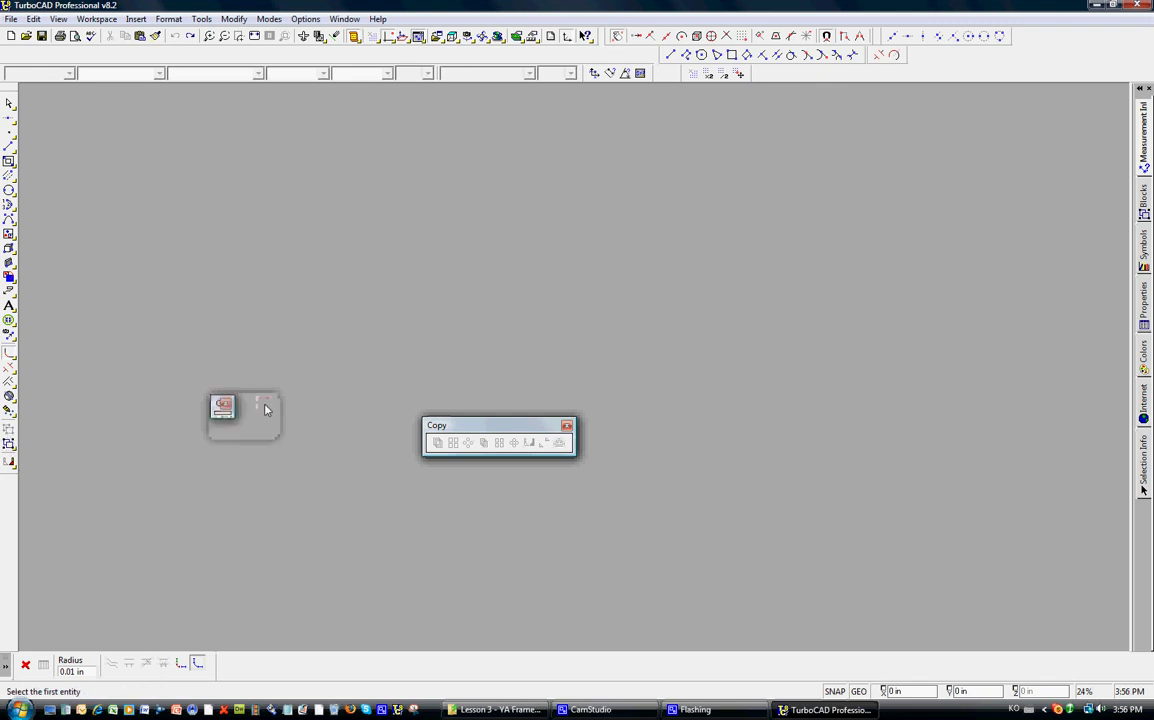
left_click_drag(486, 427, 275, 400)
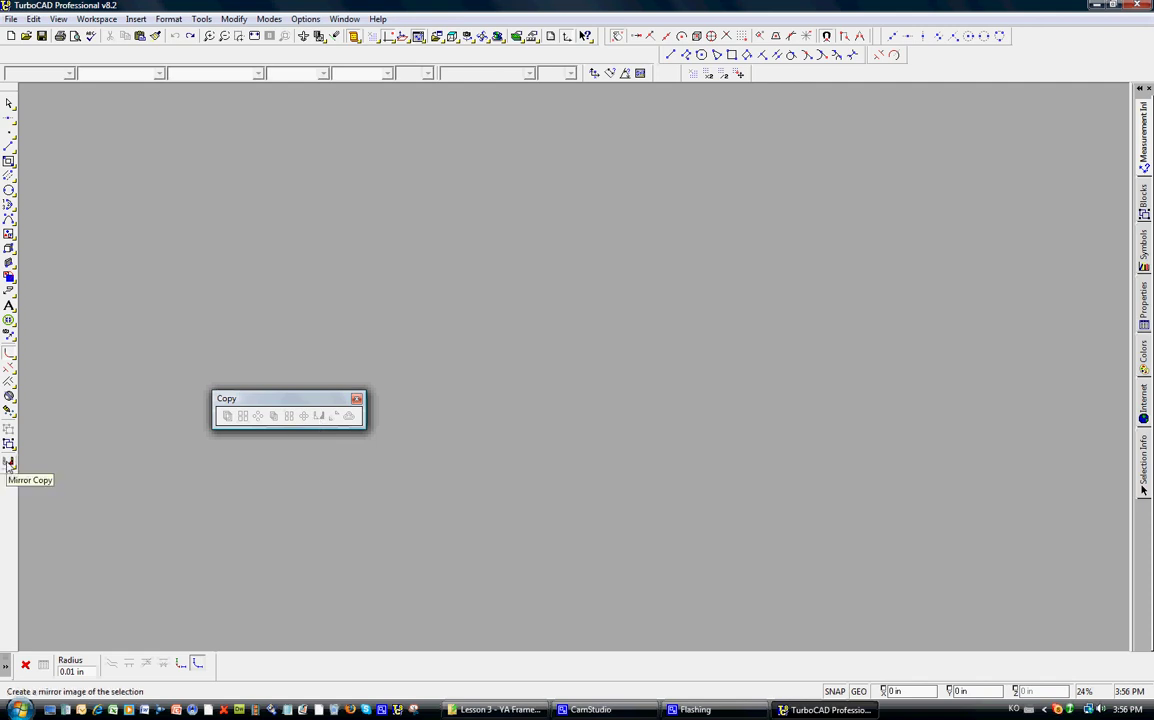
left_click(357, 399)
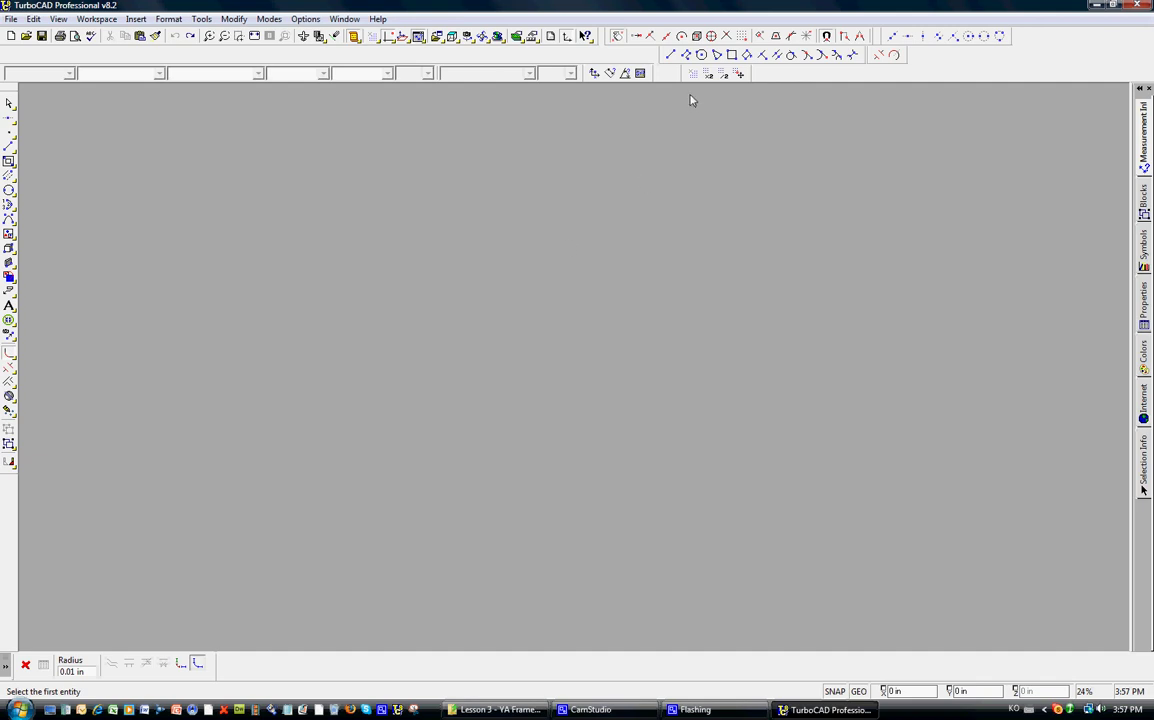
- Move the docked Grid and Measurement toolbars up into the Line toolbar's row, with Grid beside Trim and Measurement after Grid
left_click_drag(681, 80, 916, 65)
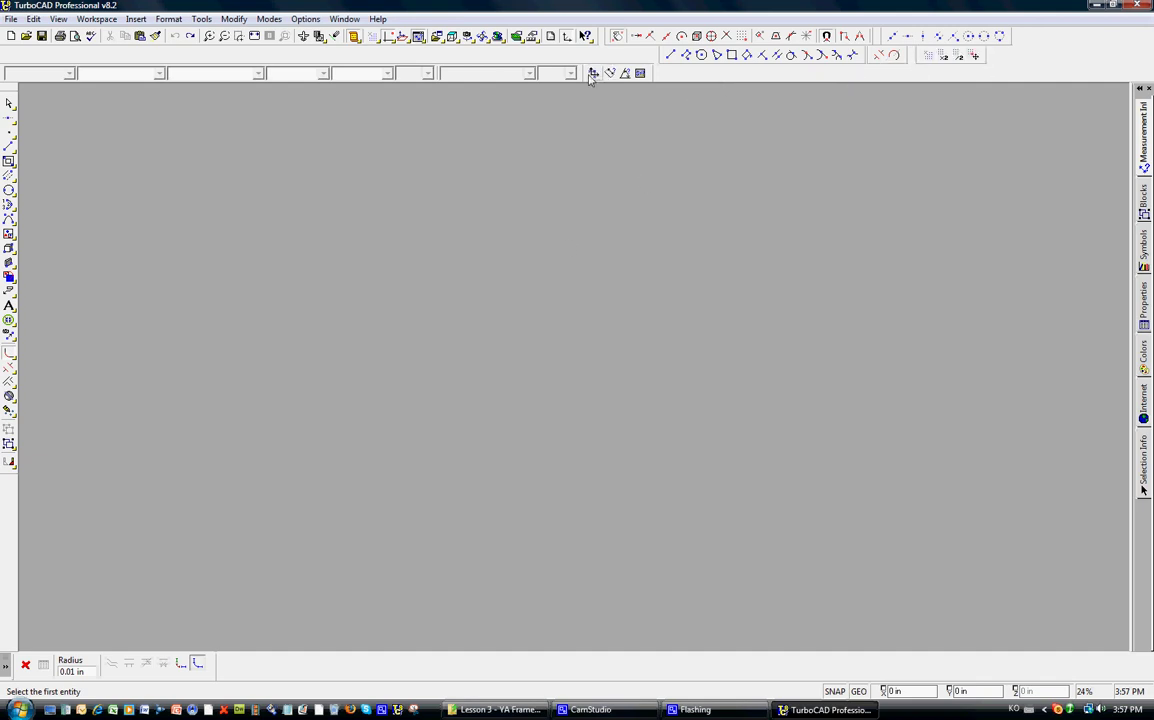
left_click_drag(532, 72, 990, 58)
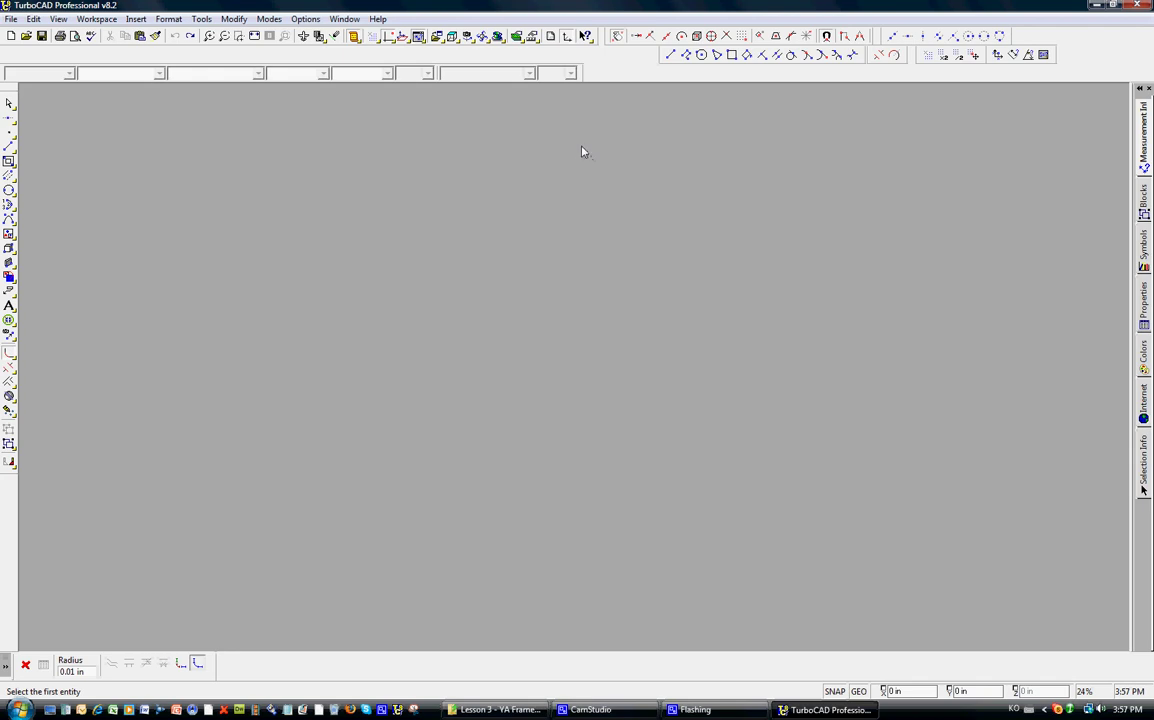
- Bring back the Snapper Master Plan (Start Lesson 3) drawing window, activate the Select tool and bring all the plan sheets into view
left_click(345, 19)
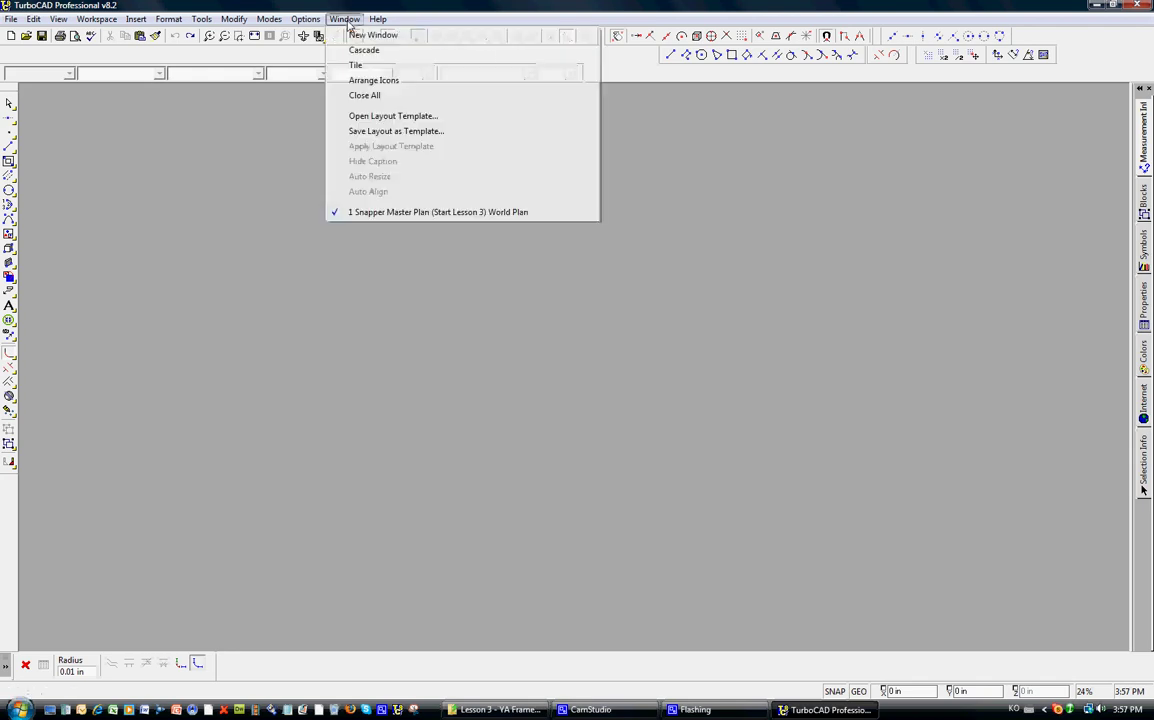
left_click(380, 211)
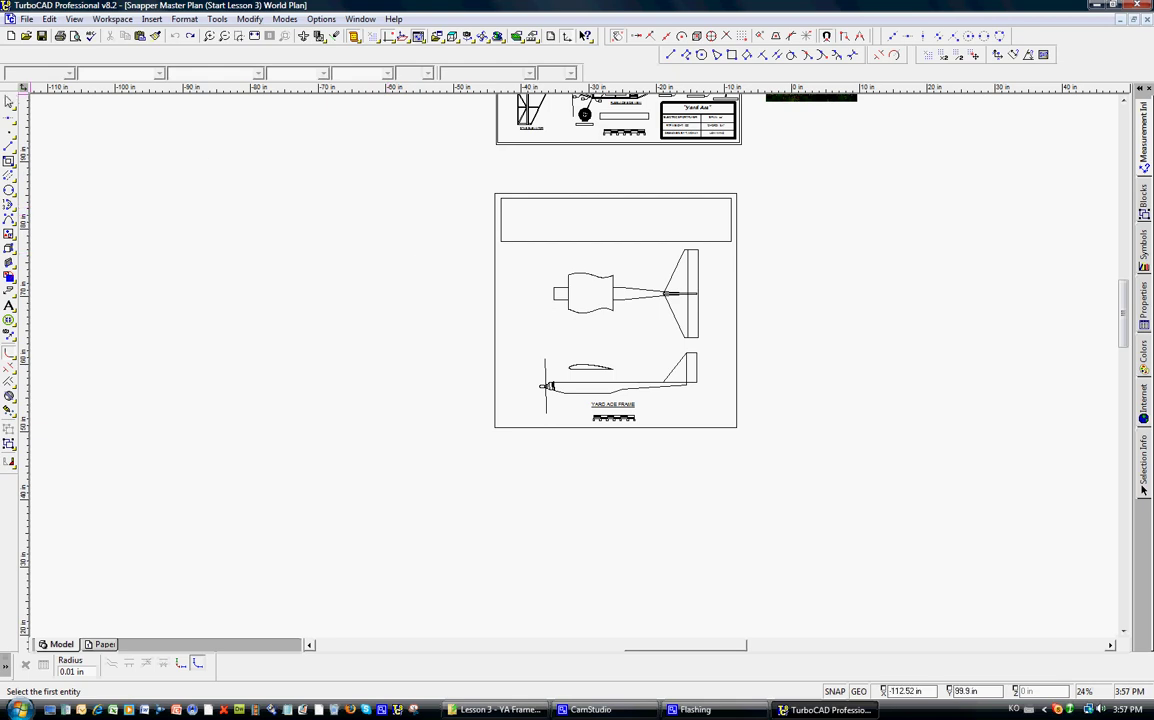
left_click(9, 103)
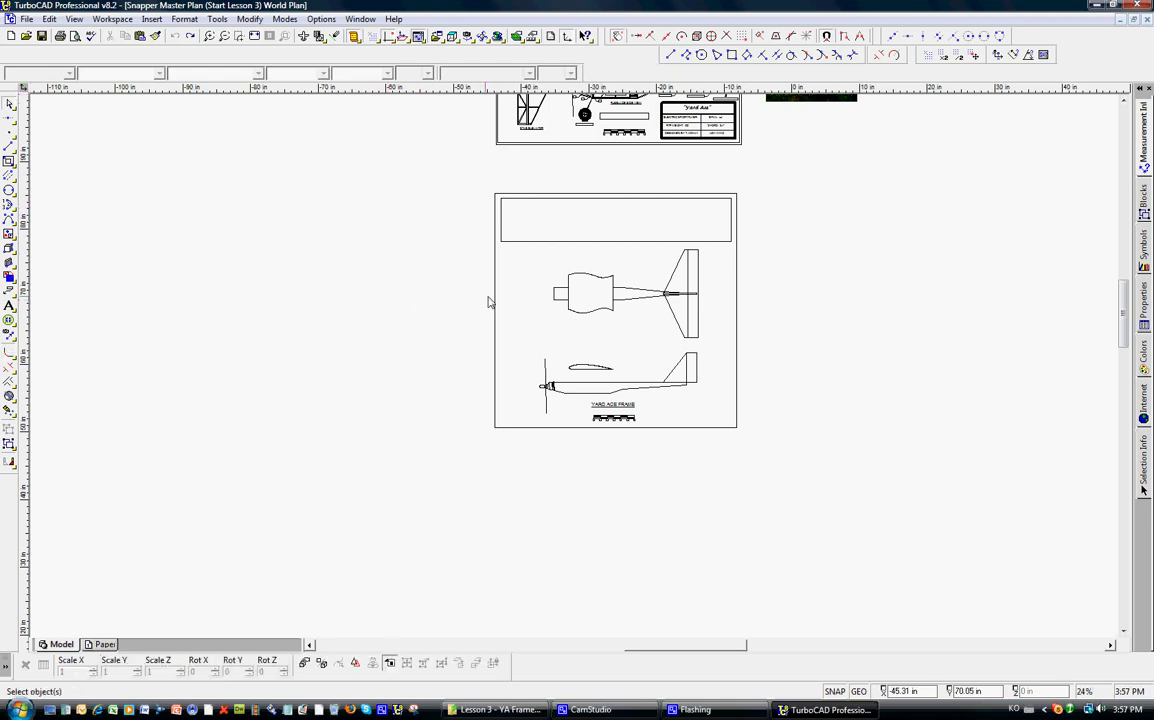
scroll(610, 291, "up", 1)
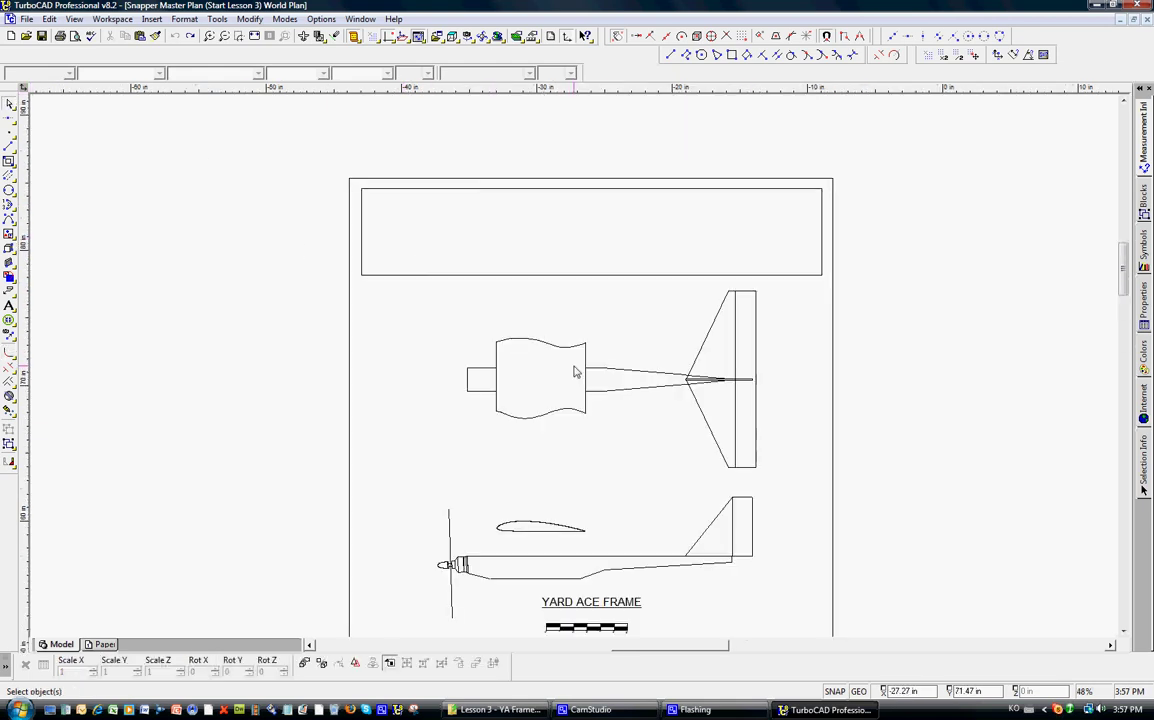
scroll(576, 370, "down", 5)
scroll(575, 370, "up", 1)
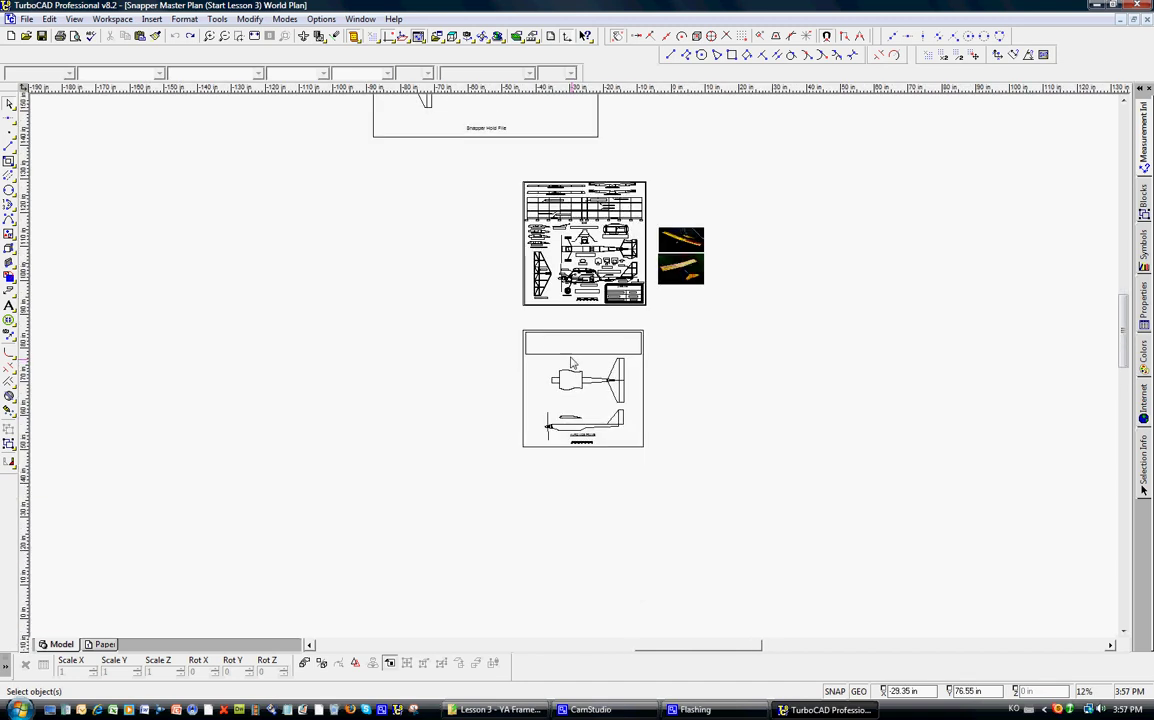
scroll(573, 368, "down", 1)
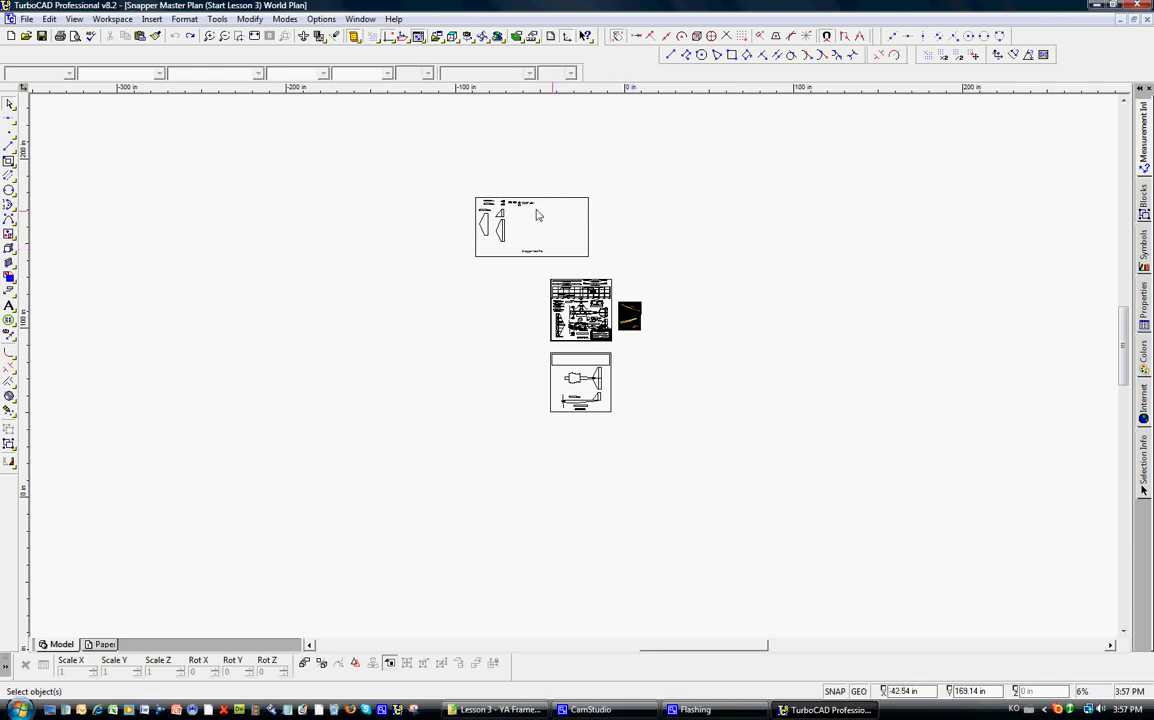
- Window-select the whole Snapper Hold File sheet and move it to the left of the detailed Yard Ace plan, level with it
left_click(448, 182)
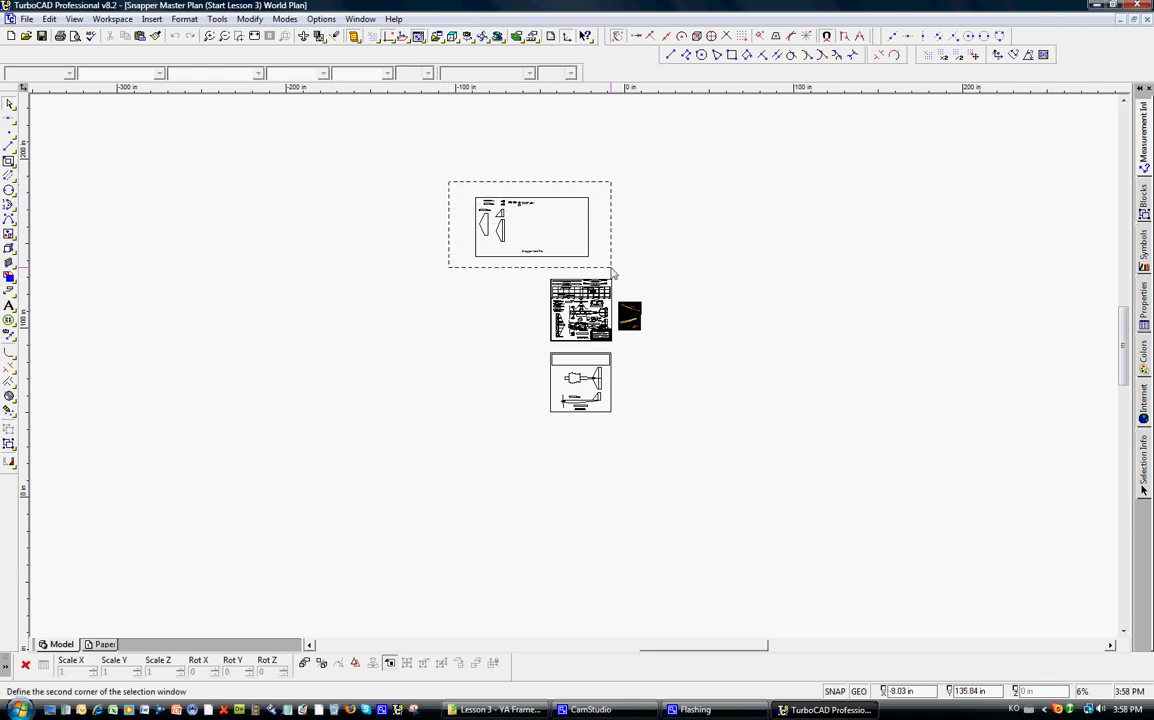
left_click(611, 268)
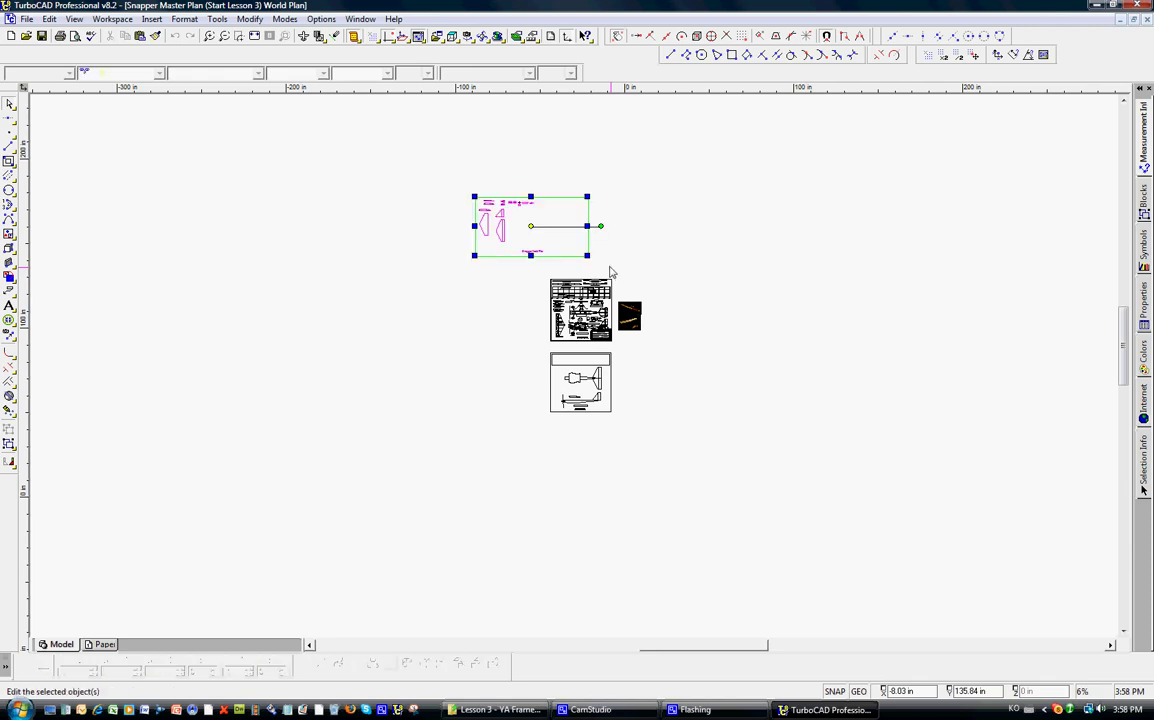
left_click(532, 229)
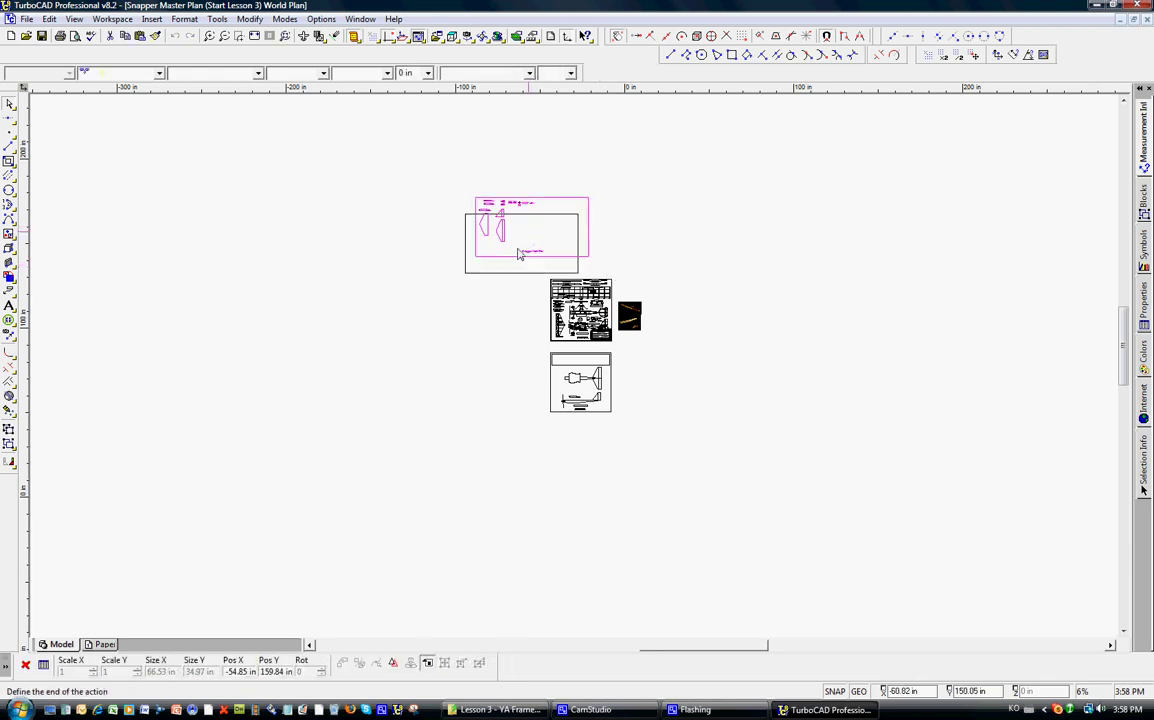
left_click(454, 318)
left_click(327, 299)
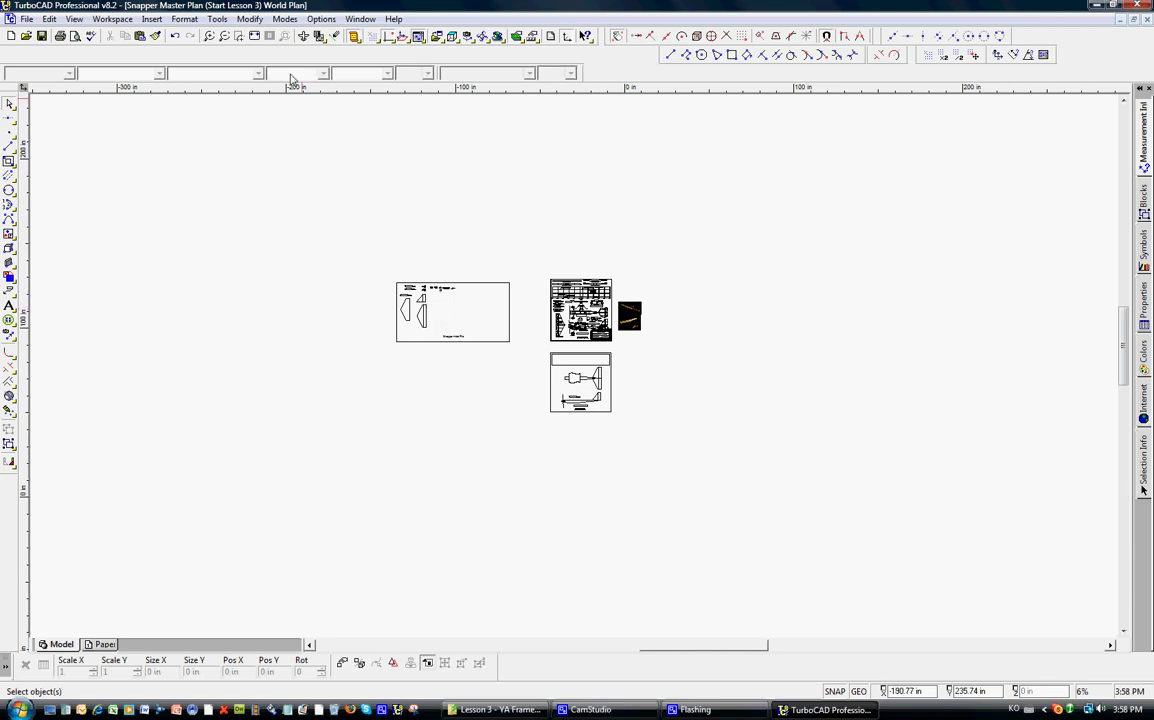
- Examine the contents of the Snapper Hold File sheet and the detailed Yard Ace plan with its photos up close
left_click(238, 37)
left_click(380, 283)
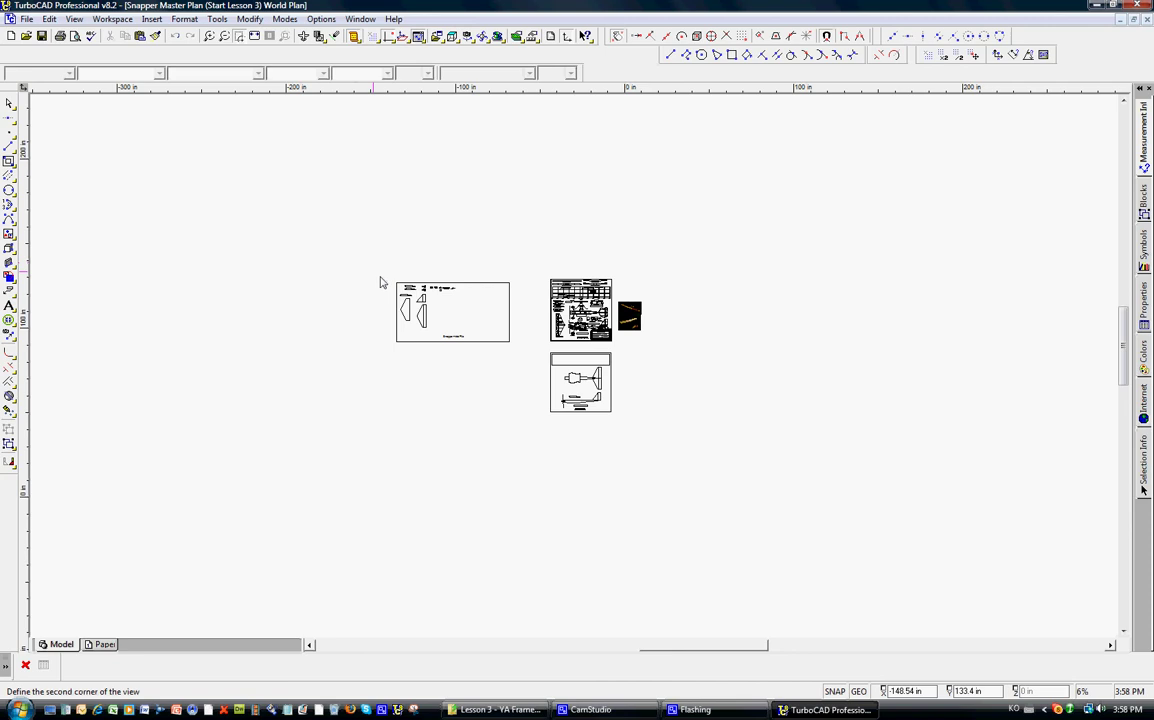
left_click(518, 358)
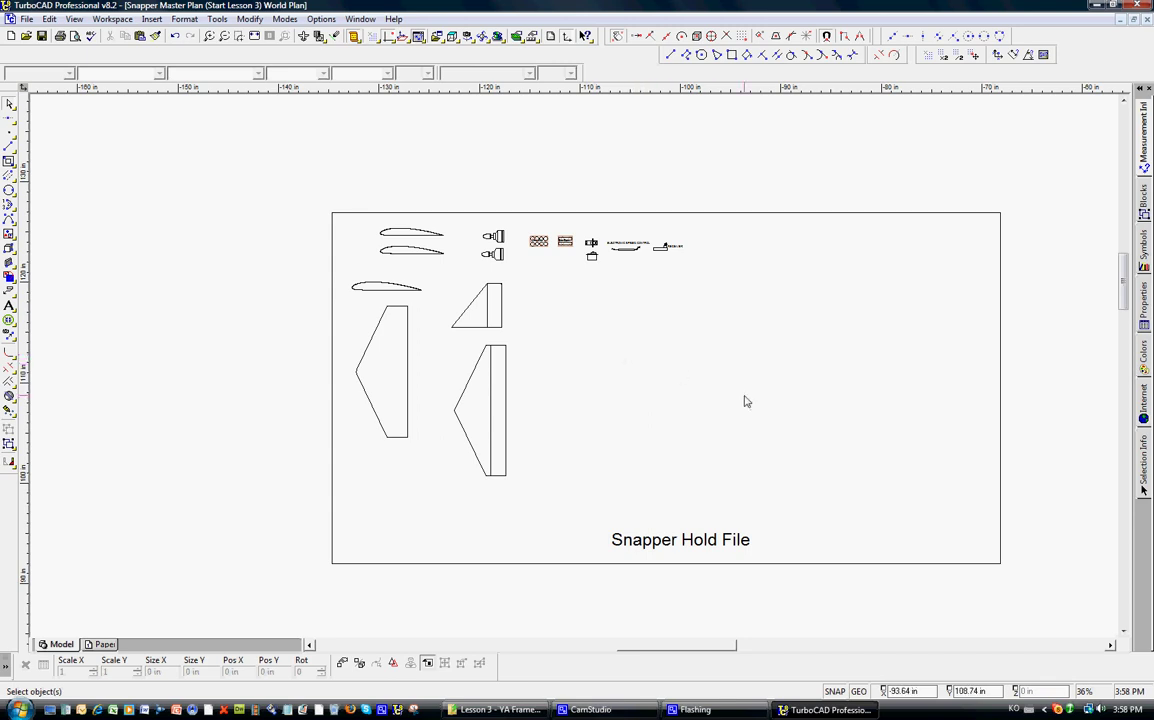
scroll(574, 371, "down", 1)
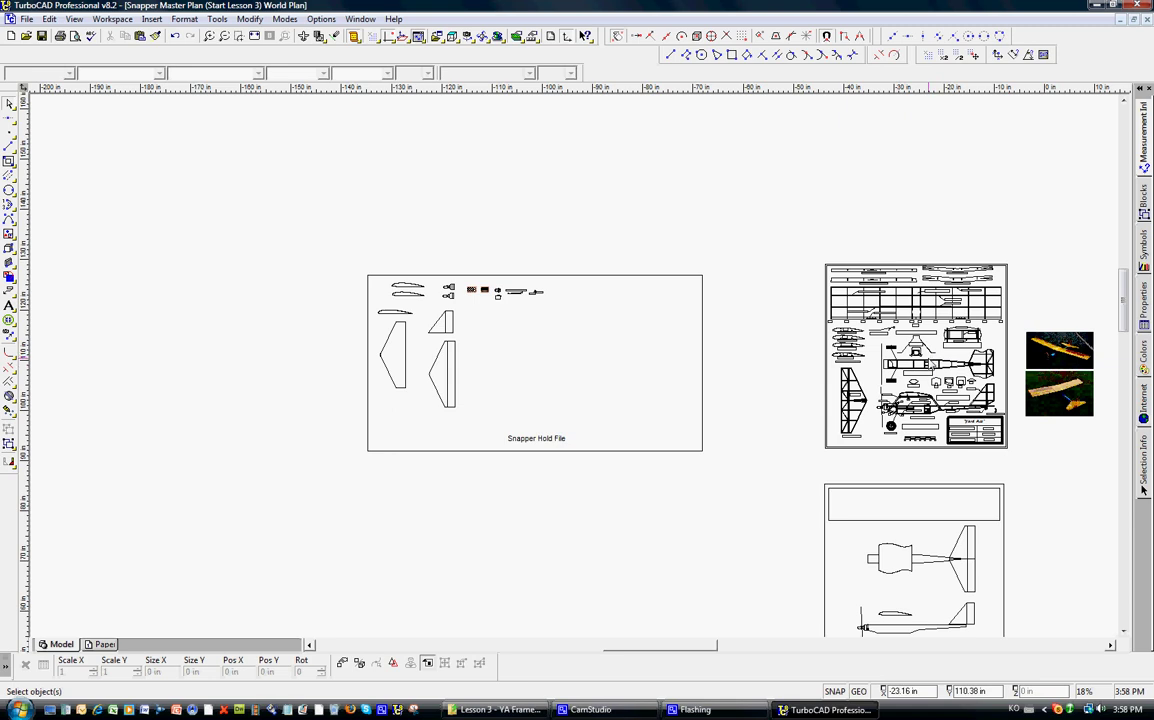
scroll(929, 366, "up", 1)
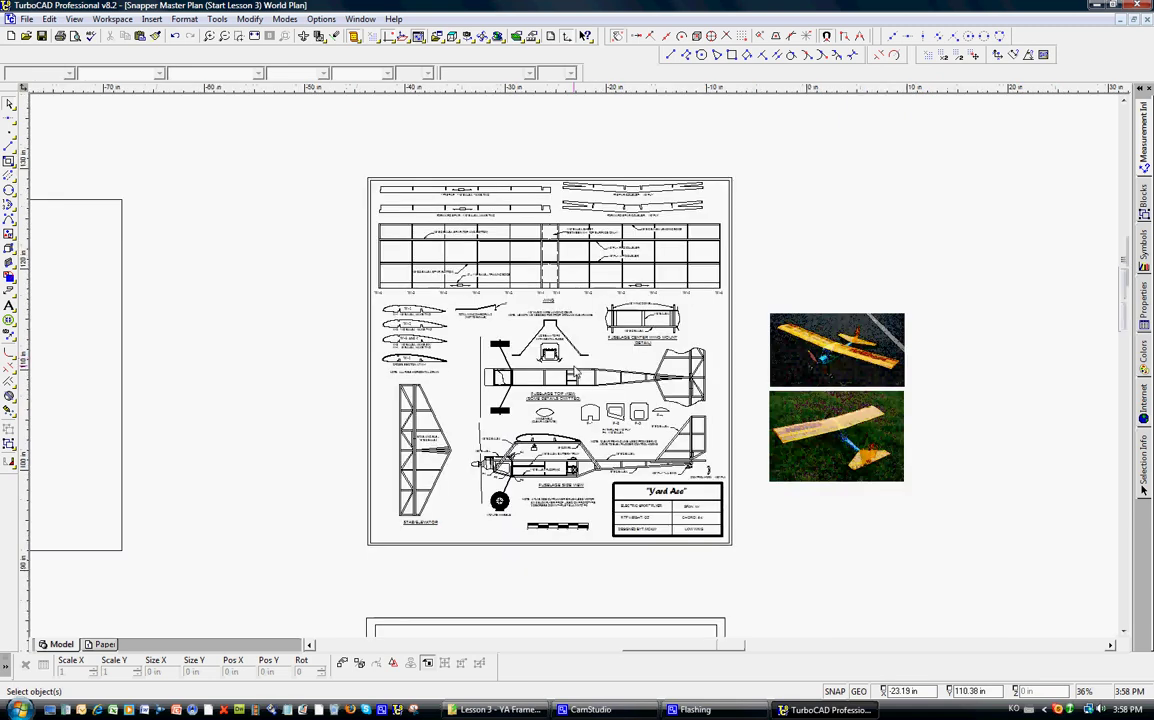